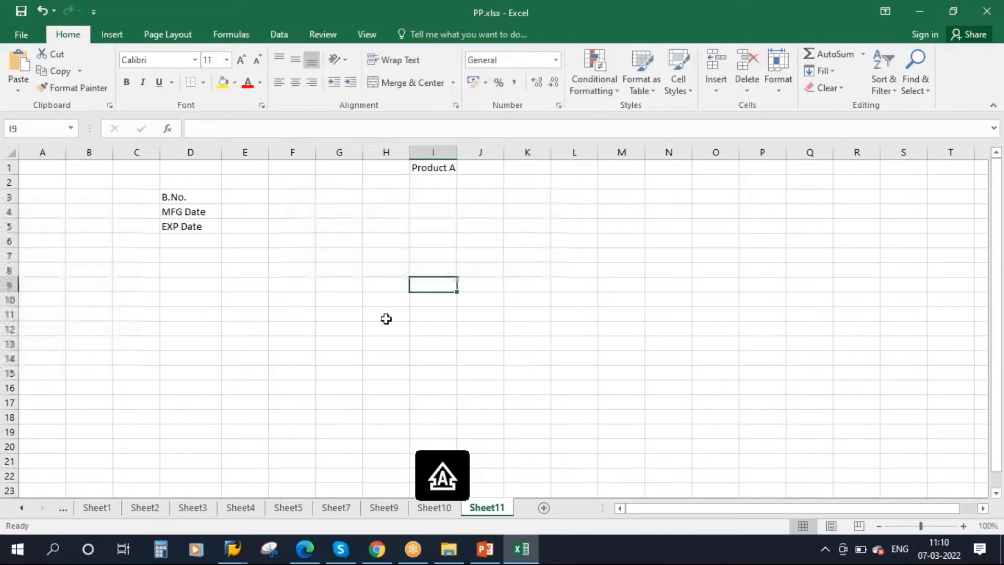
- Delete the empty columns E to H between the batch labels and the Product A heading
left_click_drag(234, 153, 375, 153)
right_click(375, 153)
left_click(442, 287)
key("ctrl+z")
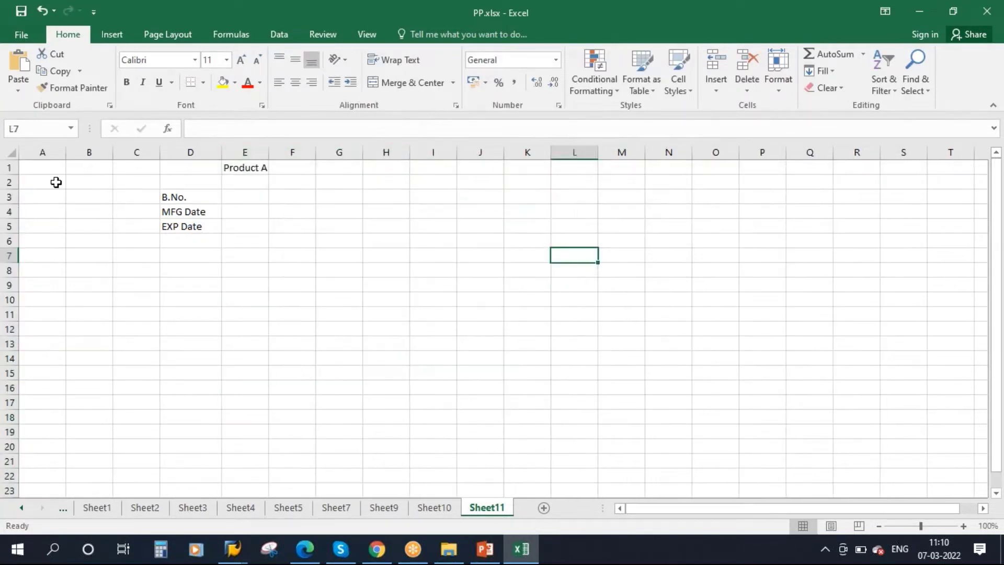
- Delete the empty columns A to C in front of the B.No., MFG Date and EXP Date labels
left_click_drag(52, 153, 137, 152)
right_click(133, 151)
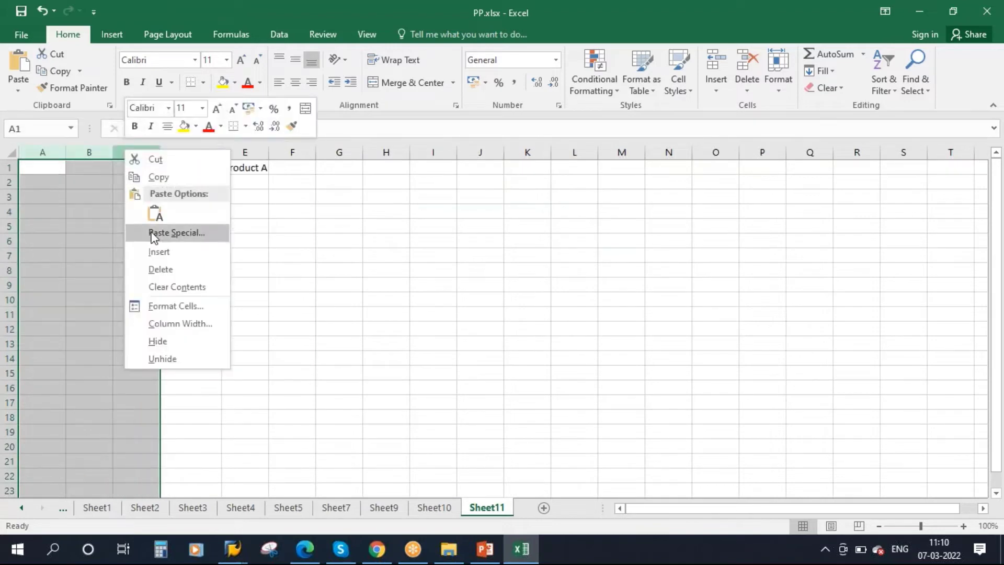
left_click(171, 270)
left_click(387, 269)
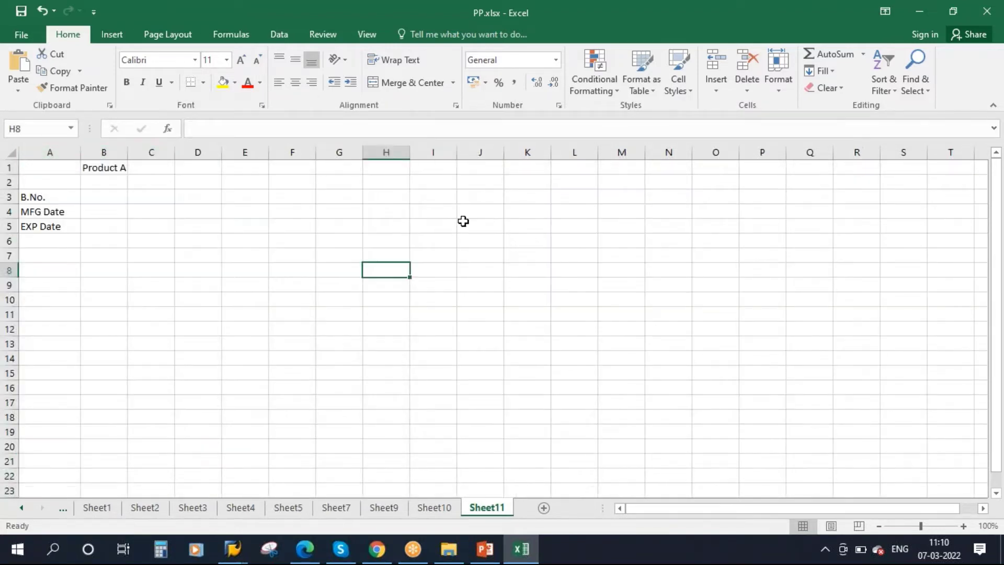
left_click(437, 212)
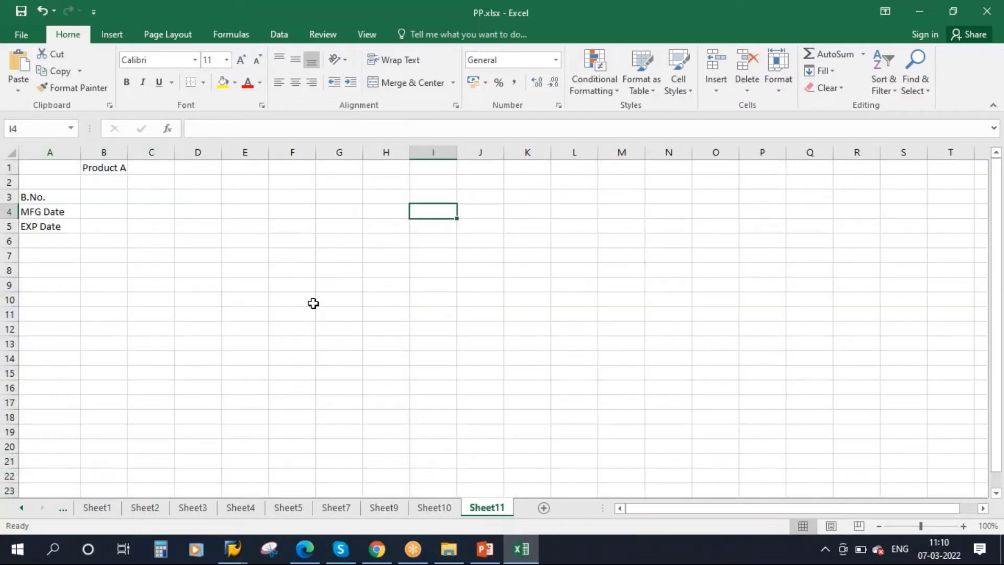
- Enter the date 07.03.2022 in cell F3 and widen column F to fit it
left_click(306, 201)
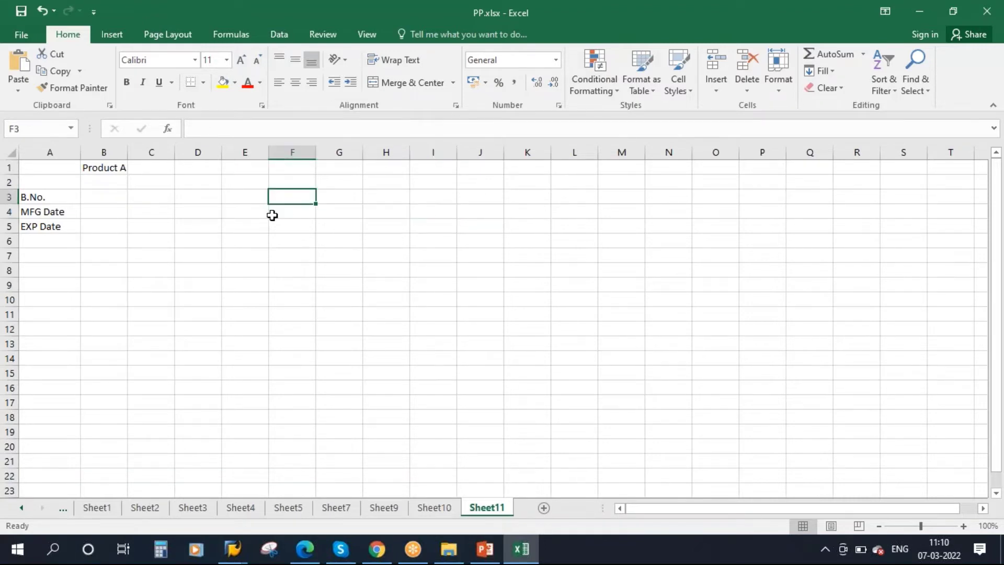
type("7.03.2")
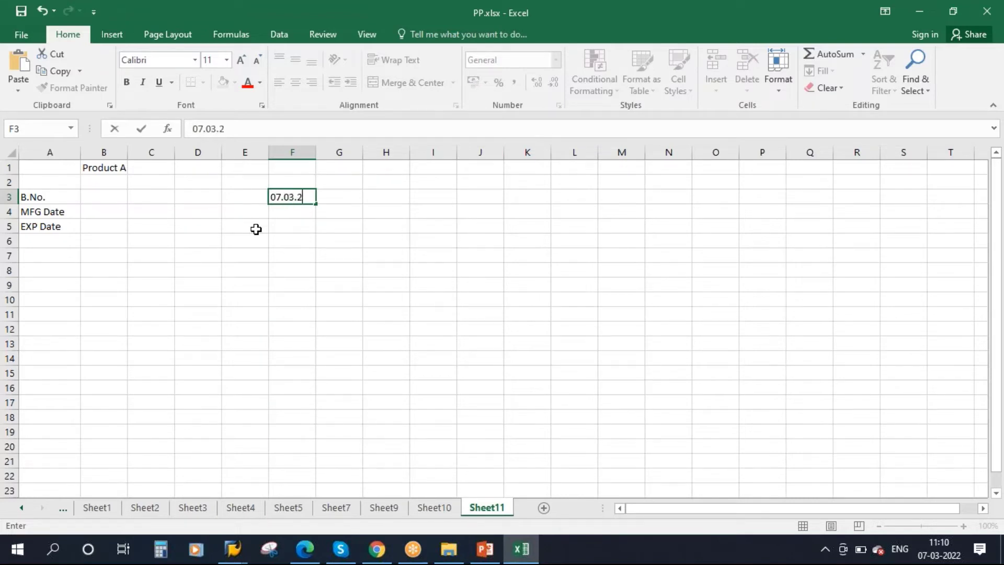
type("022")
left_click(403, 254)
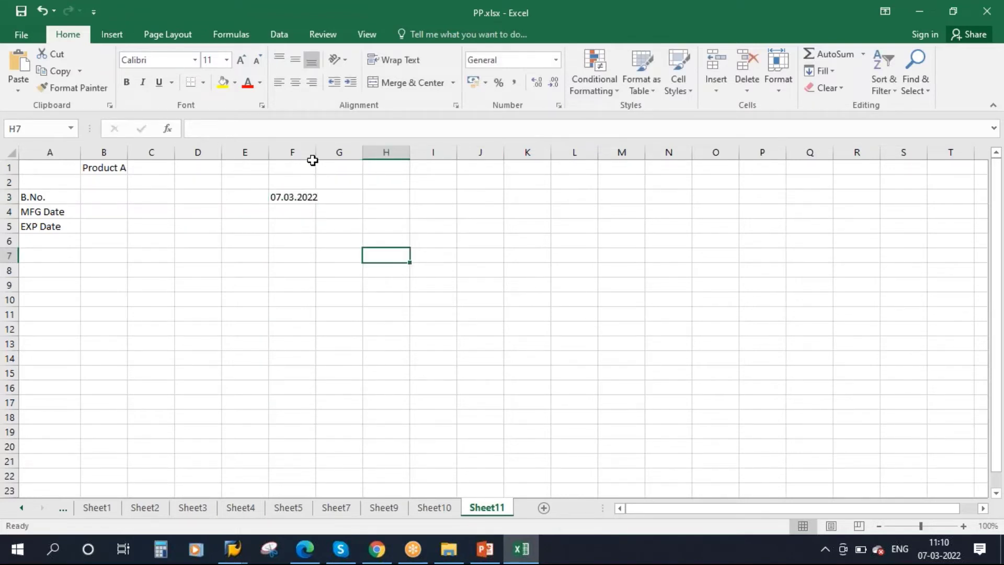
left_click_drag(314, 157, 325, 157)
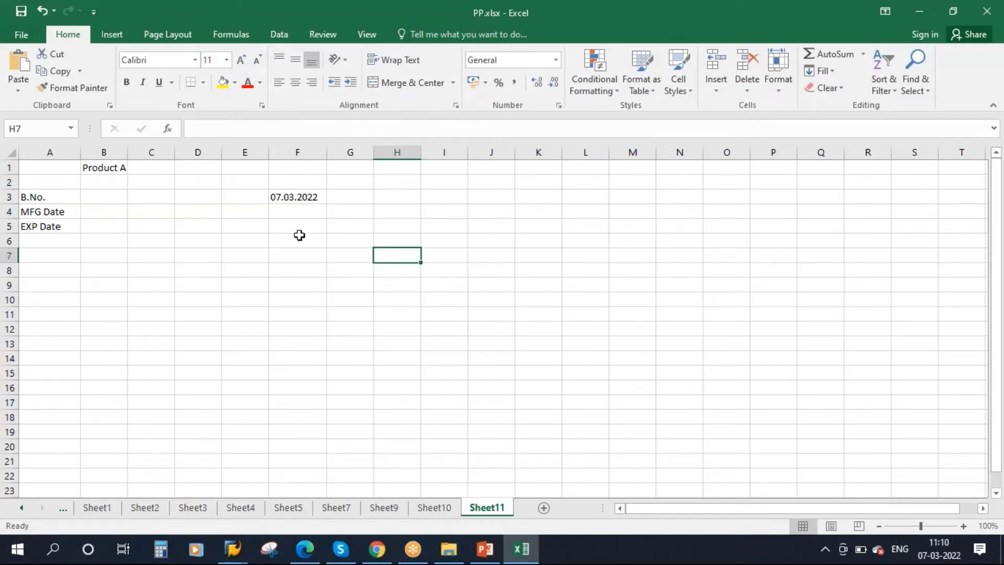
- Enter the label Temperature in cell D4
left_click(186, 215)
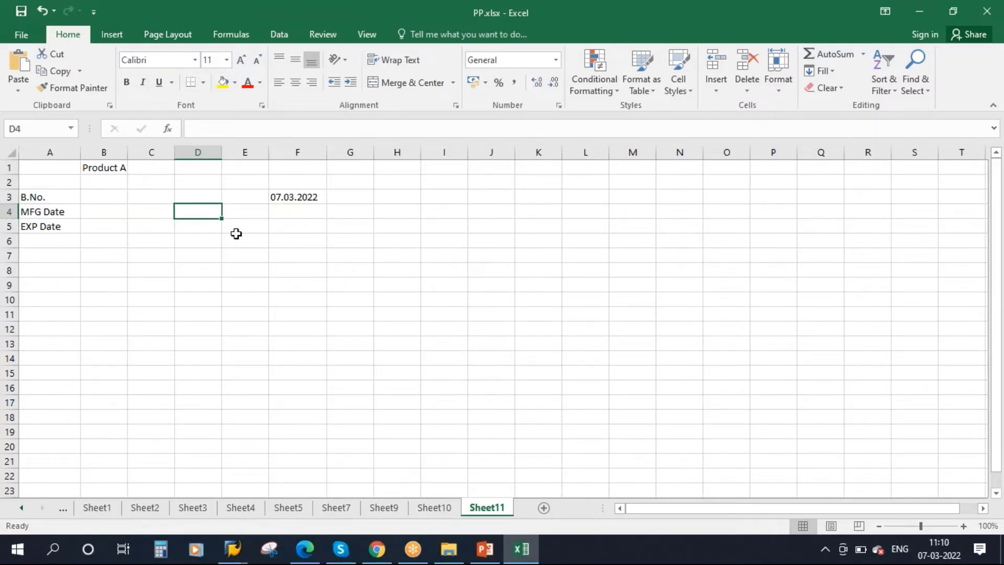
type("Temperature")
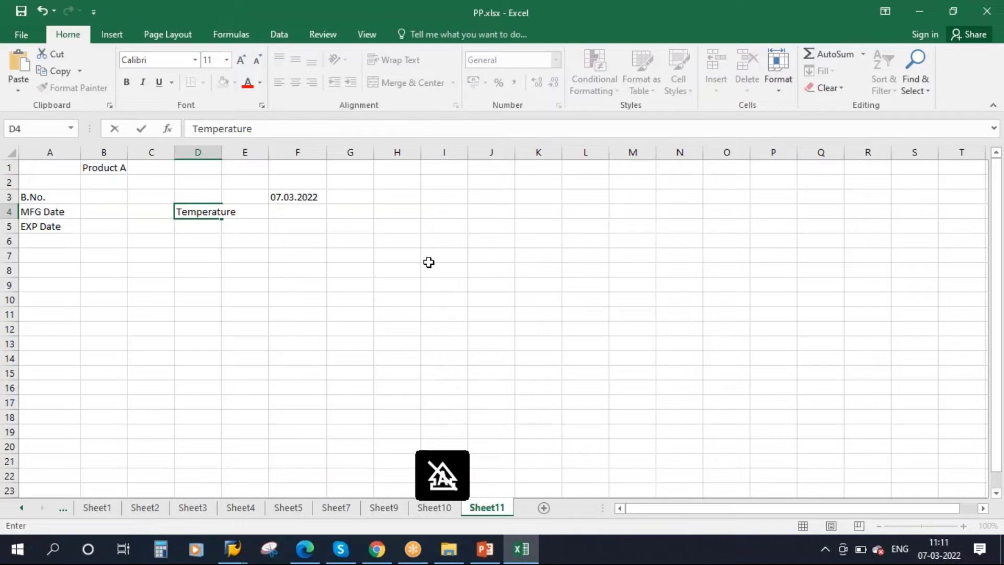
left_click(447, 254)
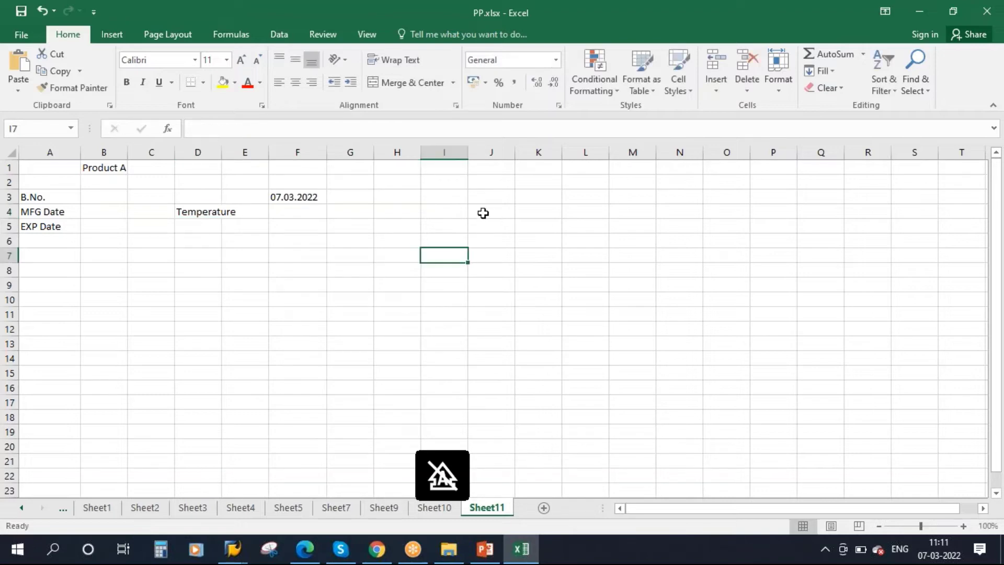
- Enter the temperature headings 5 deg in cell J3 and 25 deg in cell K3
left_click(503, 199)
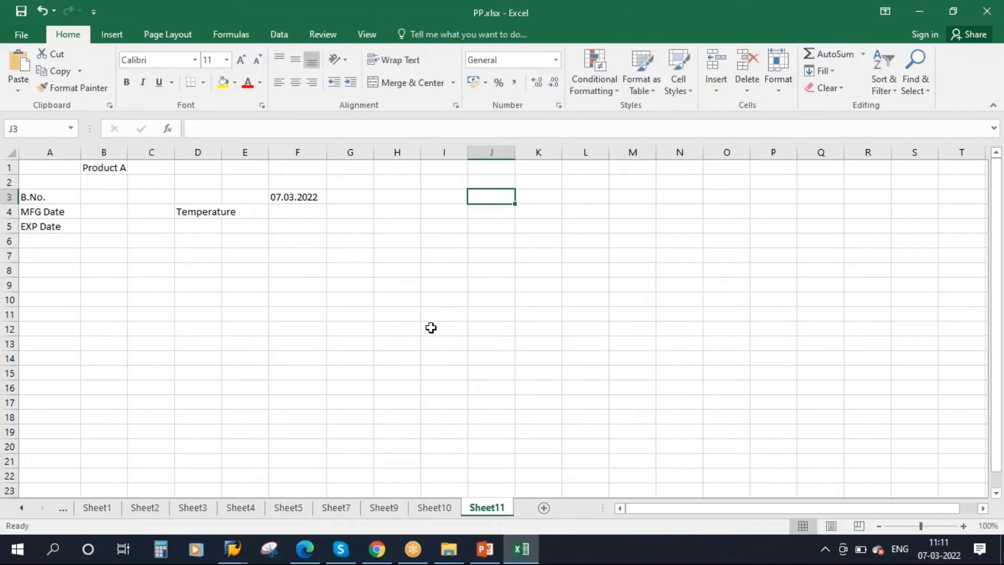
type("5deg")
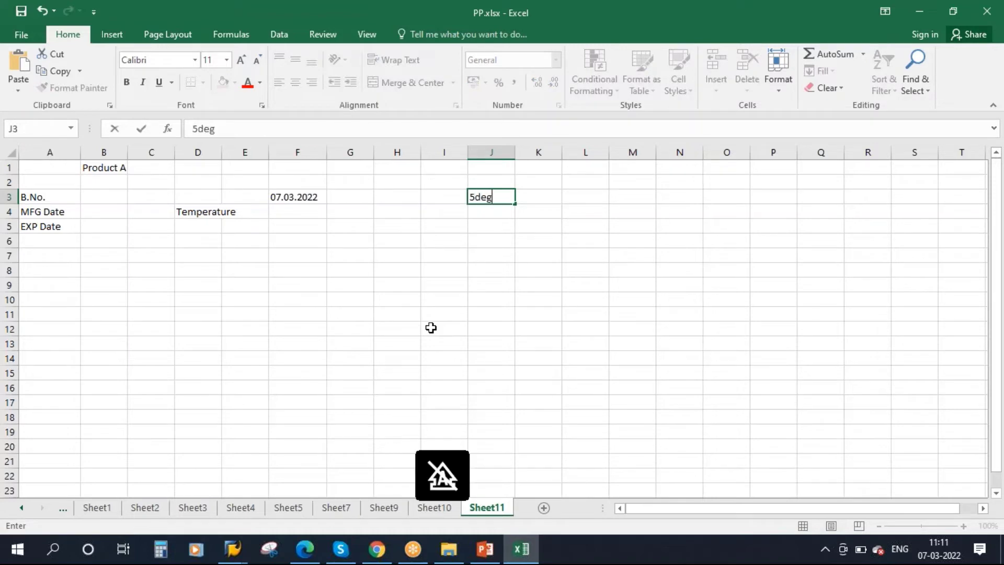
key("Tab")
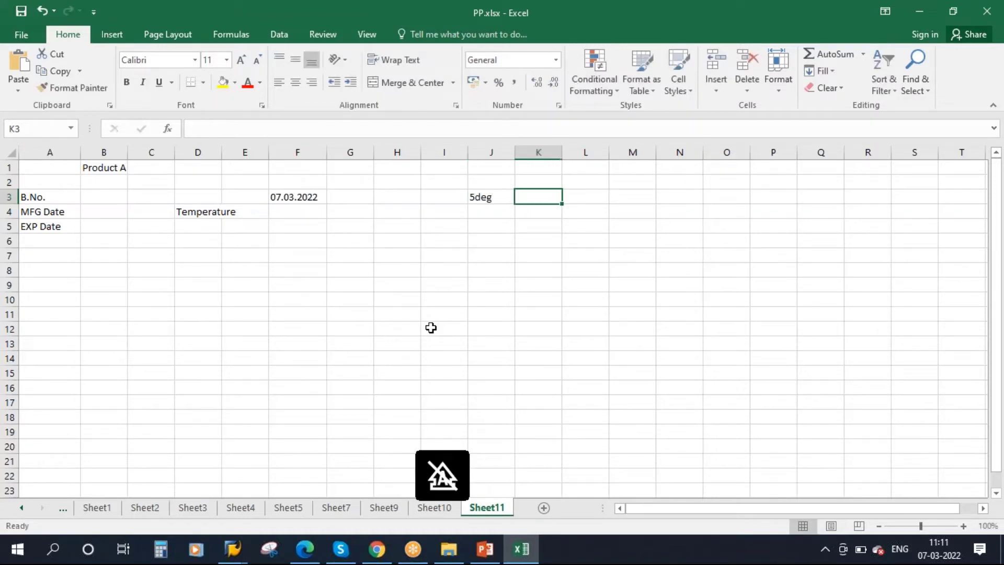
double_click(477, 197)
key("Tab")
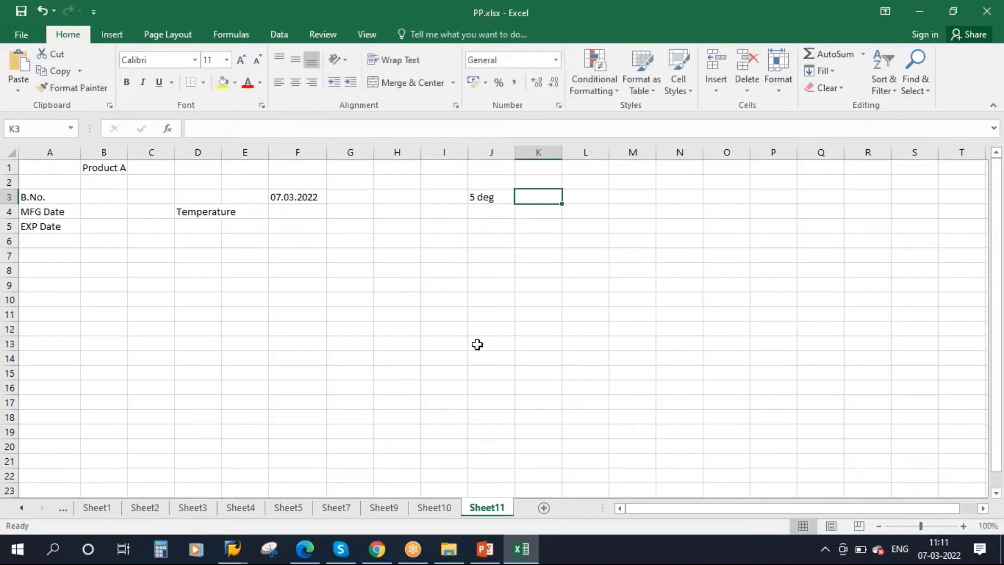
type("25")
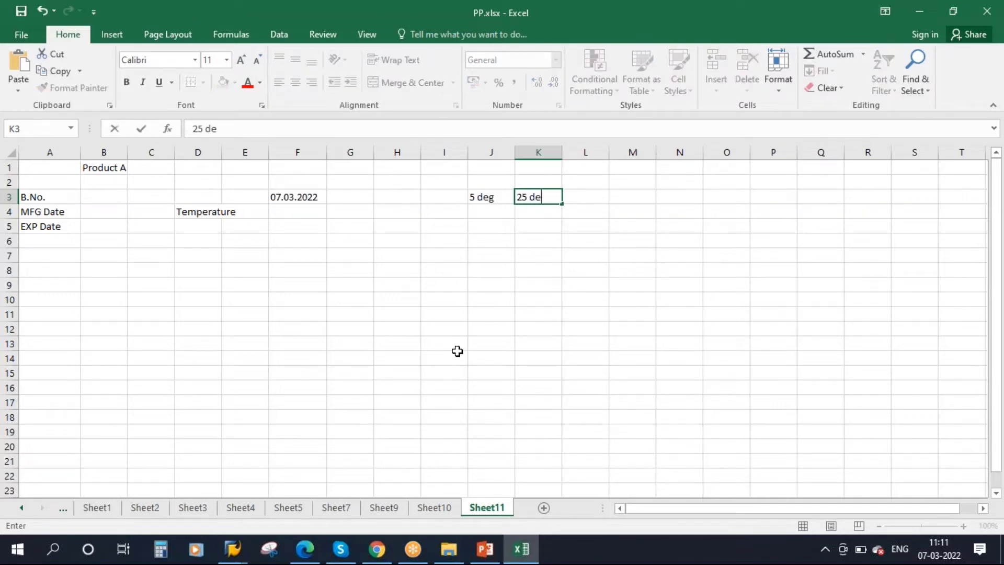
left_click(589, 200)
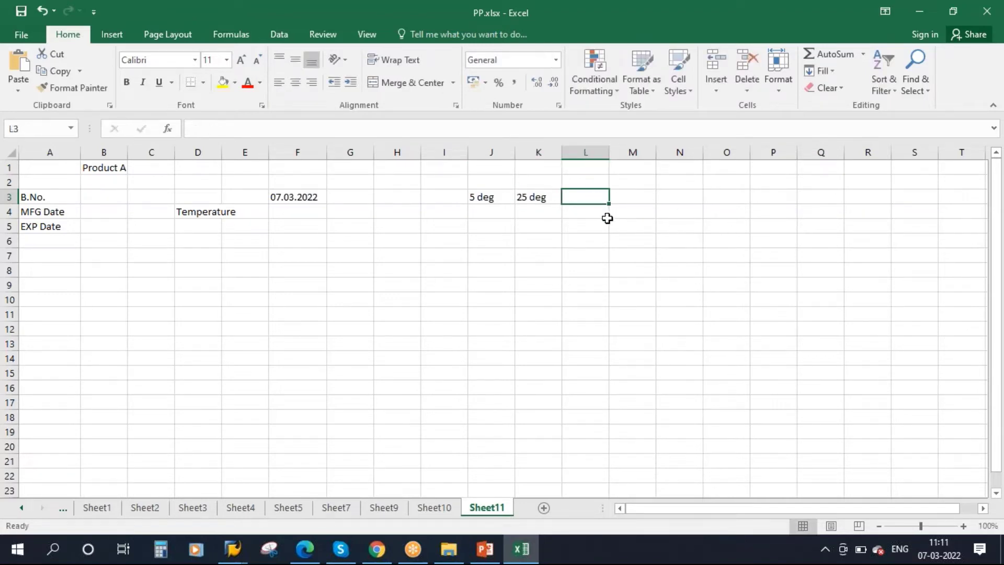
- Continue the temperature headings with 40 deg in cell L3 and 80 deg in cell M3
type("40")
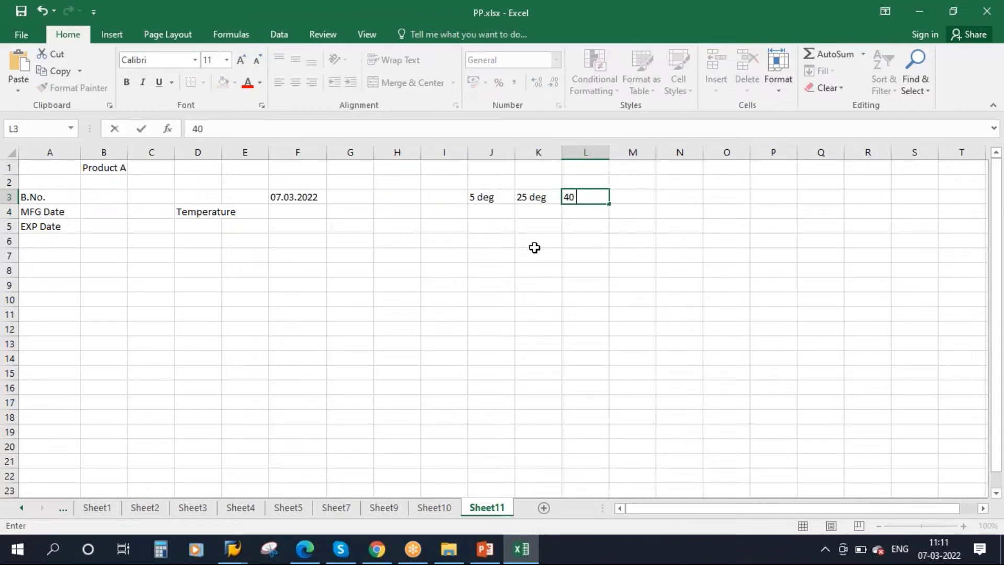
type(" deg")
left_click(635, 200)
type("80")
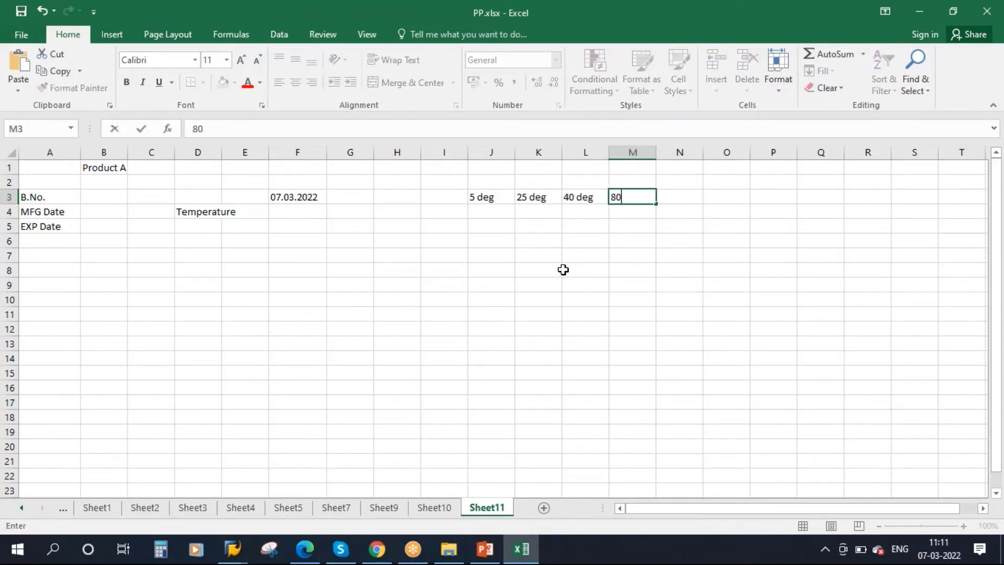
type(" dE")
key("BackSpace")
key("BackSpace")
key("Caps_Lock")
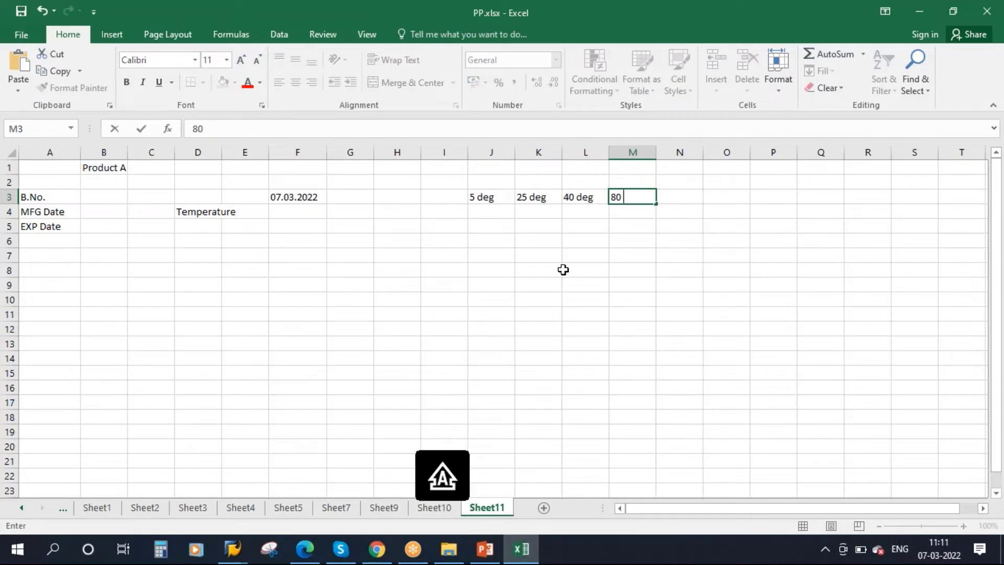
type("deg")
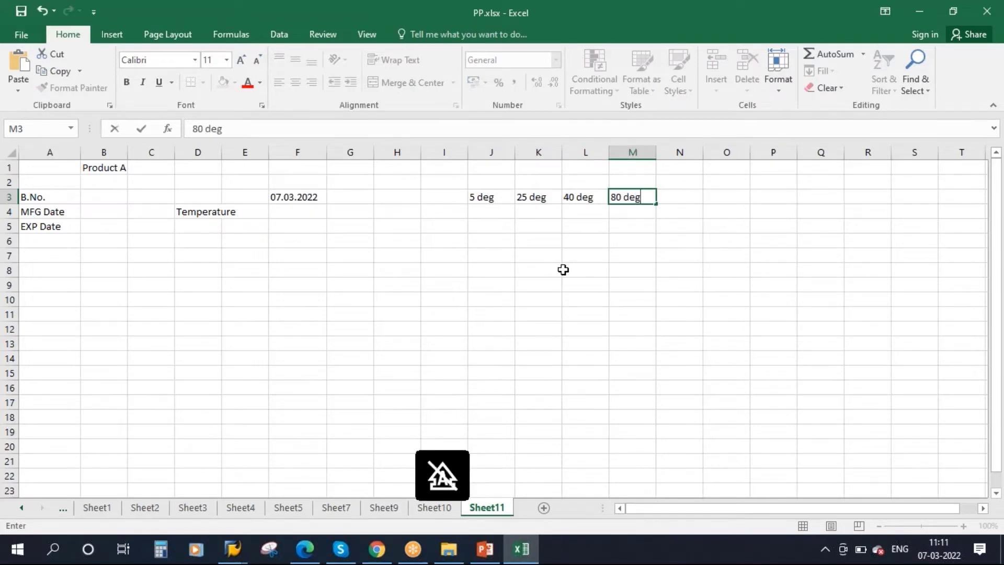
left_click(585, 285)
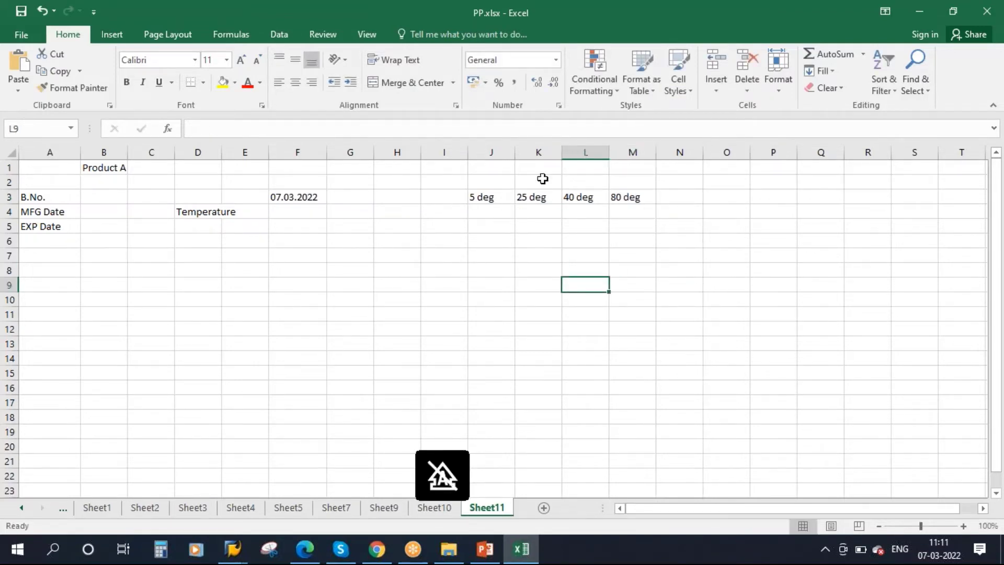
- Insert a column before the 25 deg heading and enter 10 deg in its row 3 cell
left_click(539, 152)
right_click(541, 152)
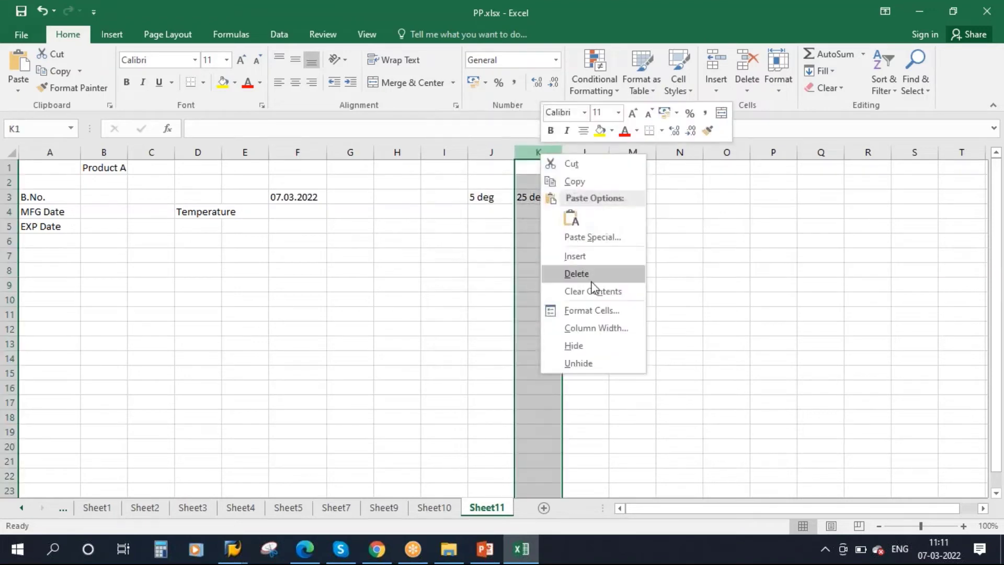
left_click(607, 256)
left_click(536, 200)
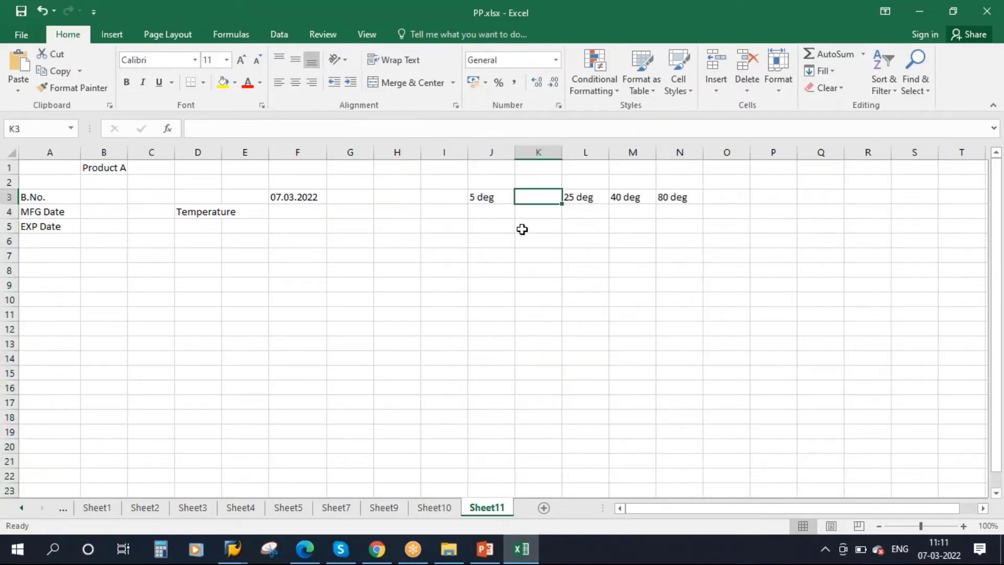
type("10")
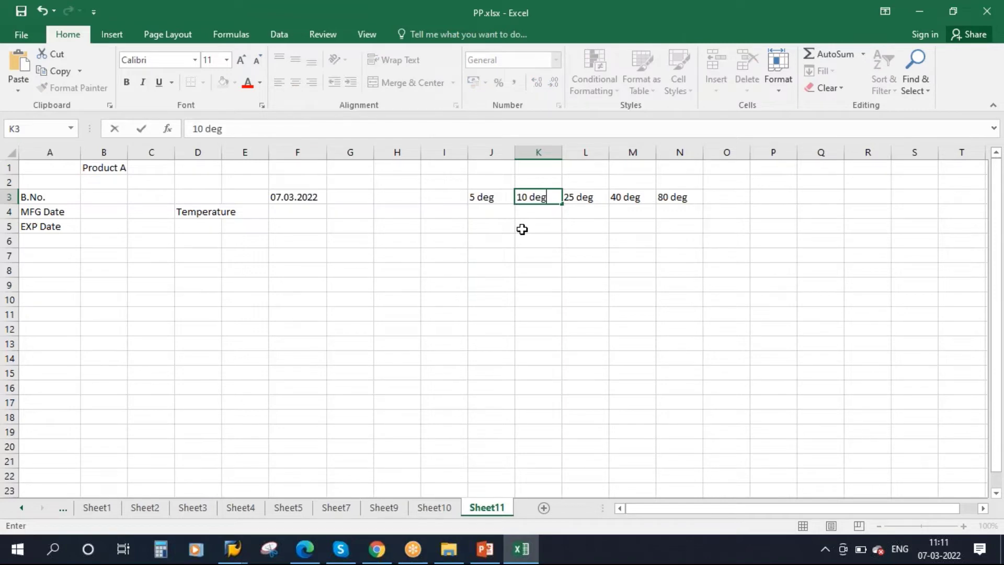
left_click(672, 263)
- Merge and center cells J2 to N2 above the temperatures and enter the heading Storage Conditions
left_click(511, 197)
left_click_drag(511, 197, 676, 220)
left_click(576, 249)
mouse_move(500, 180)
left_mouse_down()
mouse_move(719, 187)
mouse_move(670, 177)
left_mouse_up()
left_click(415, 90)
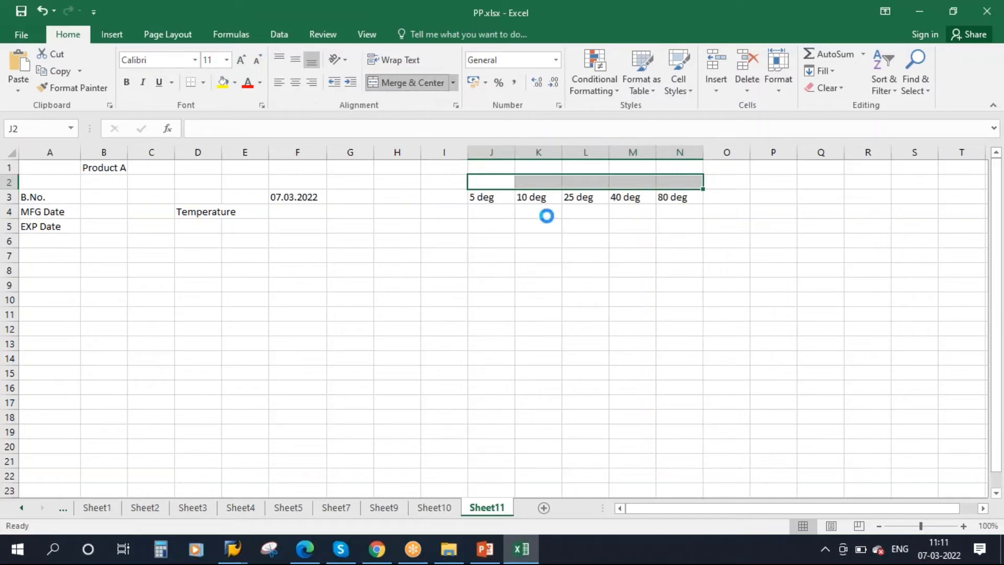
type("S")
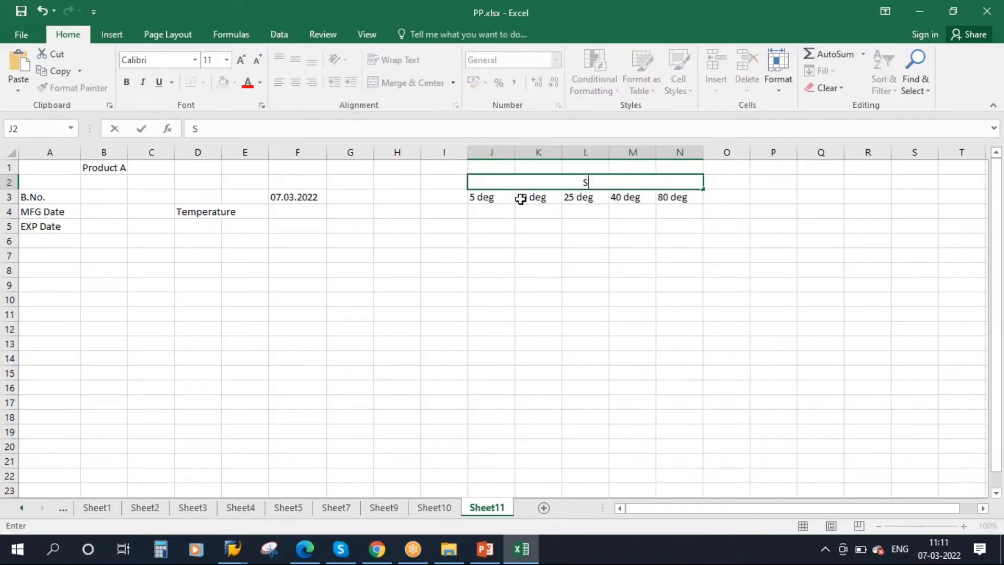
type("torae")
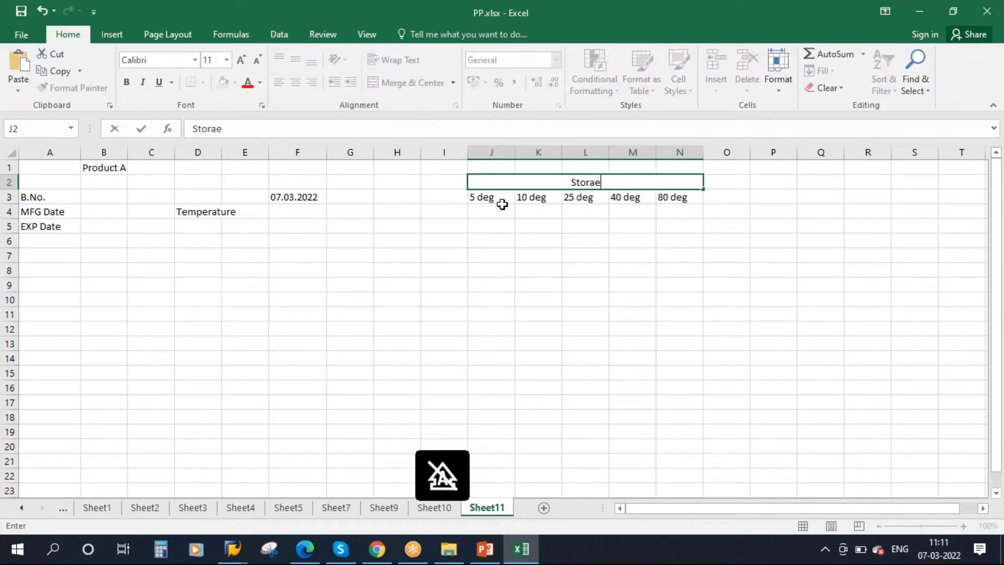
key("BackSpace")
type("ge Condit")
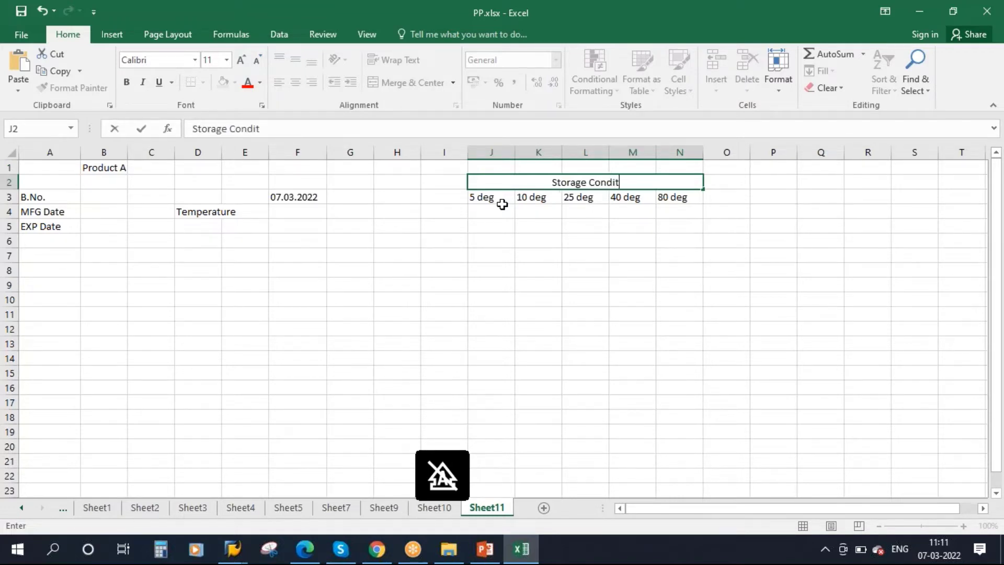
type("ions")
left_click(580, 236)
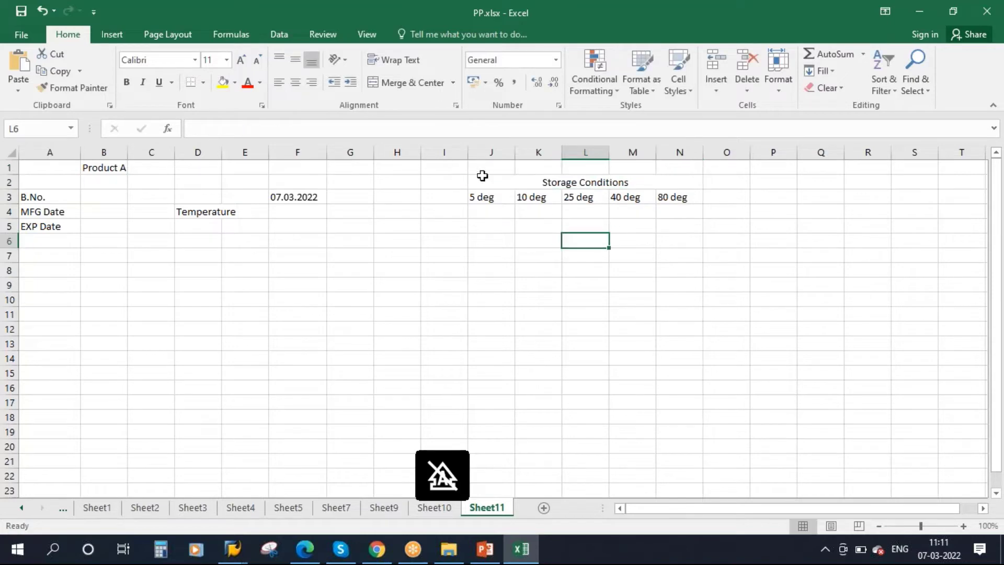
- Fill the Storage Conditions heading with yellow and the temperature cells J3 to N3 with light orange
left_click(502, 183)
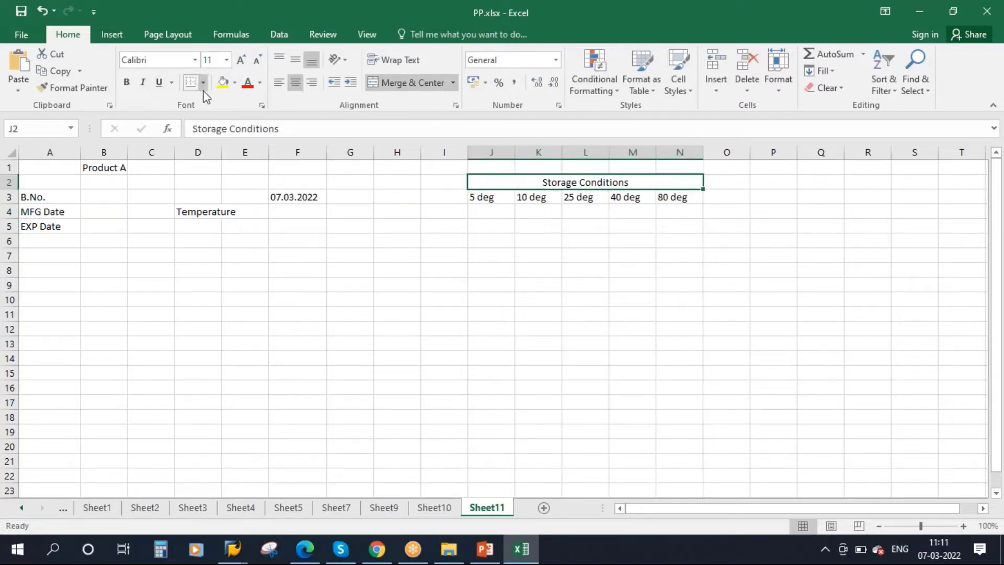
left_click(223, 86)
left_click_drag(502, 197, 673, 197)
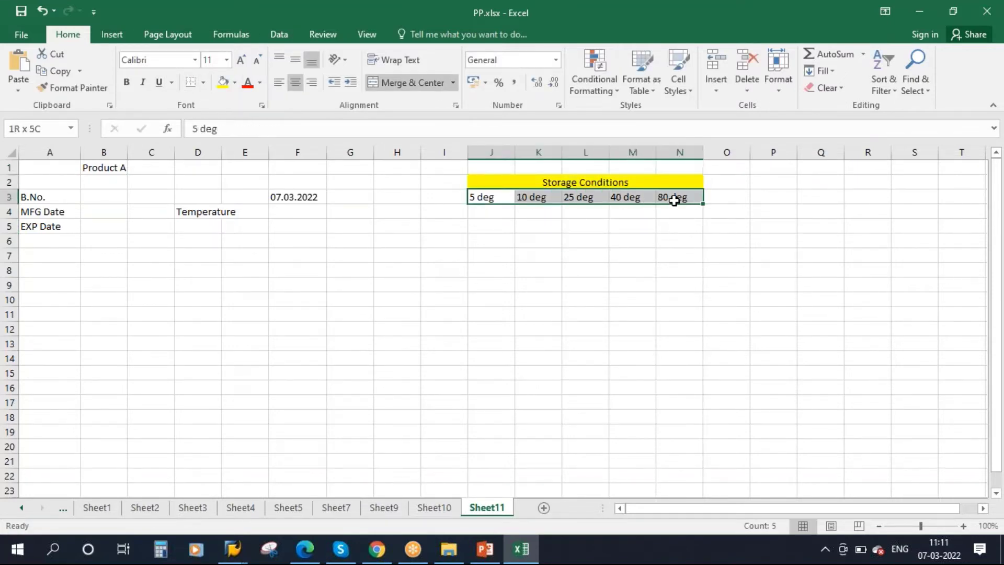
left_click(235, 83)
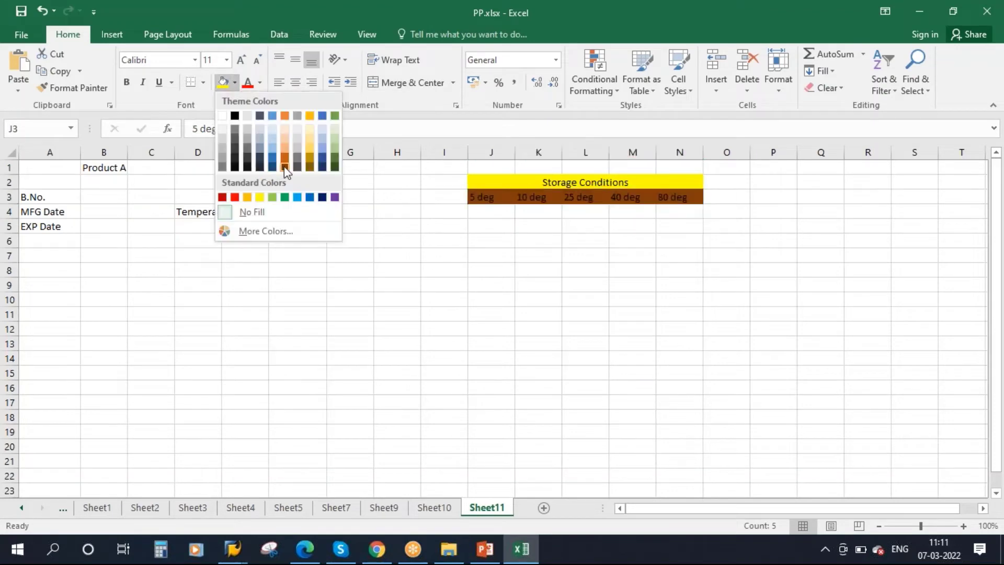
left_click(285, 151)
left_click(585, 299)
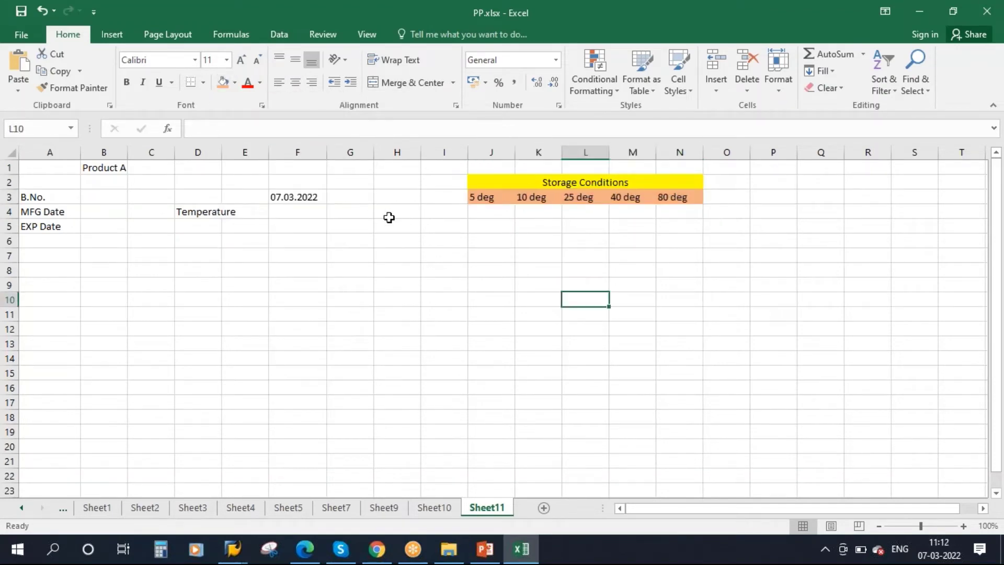
- Enter the duration labels 1 month, 3 month and 6 months in cells I4 to I6
left_click(443, 216)
type("1")
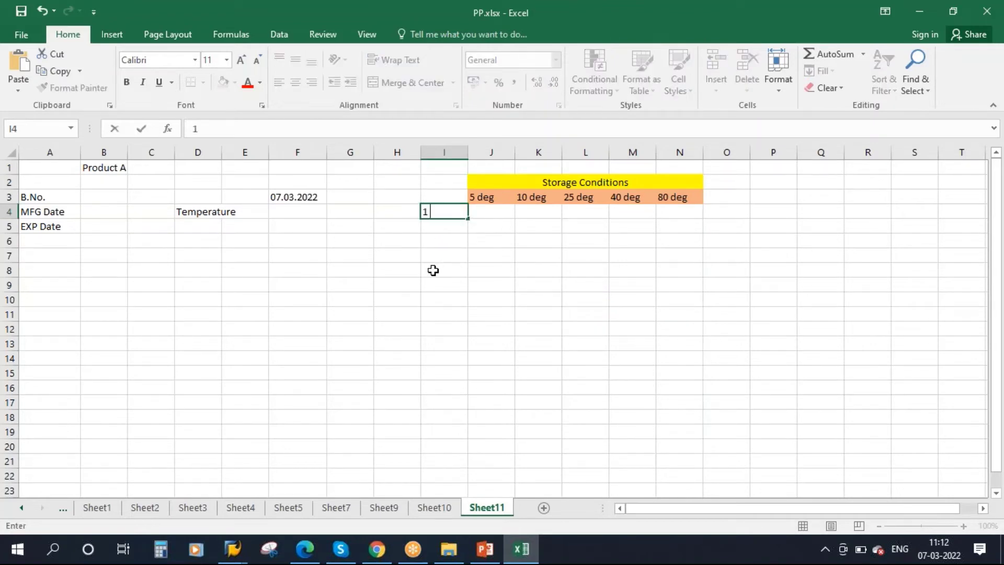
type(" month")
key("Return")
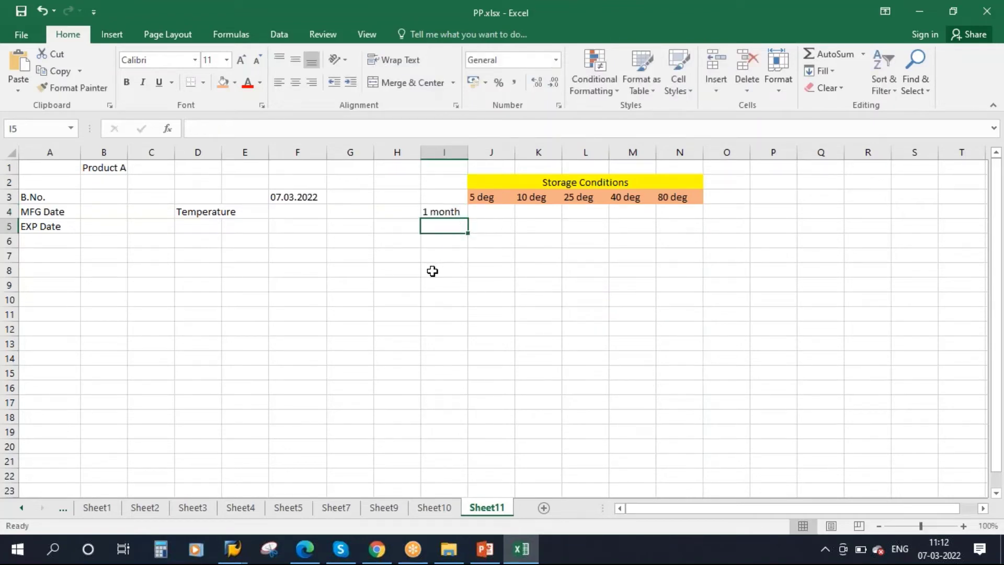
type("3 month")
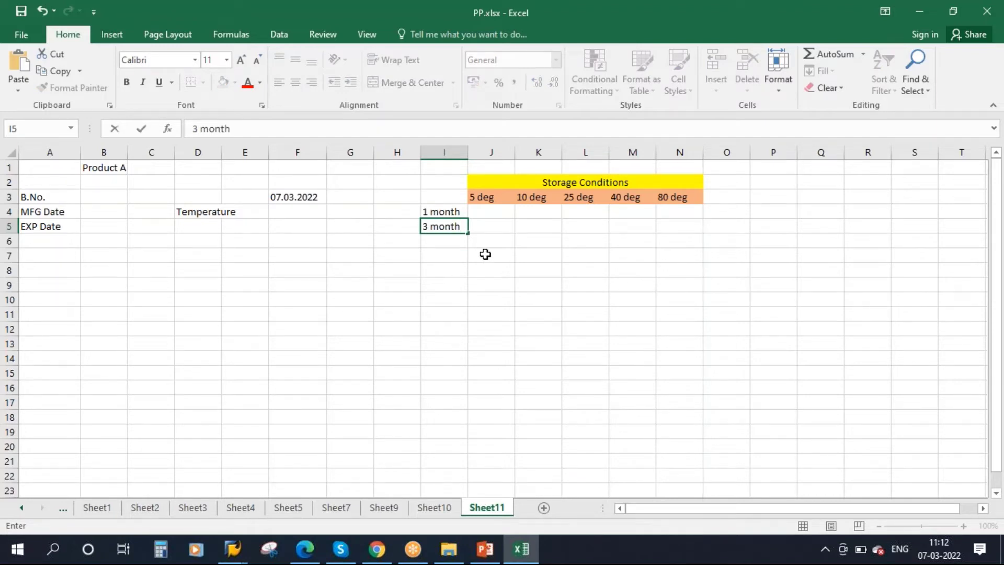
key("Return")
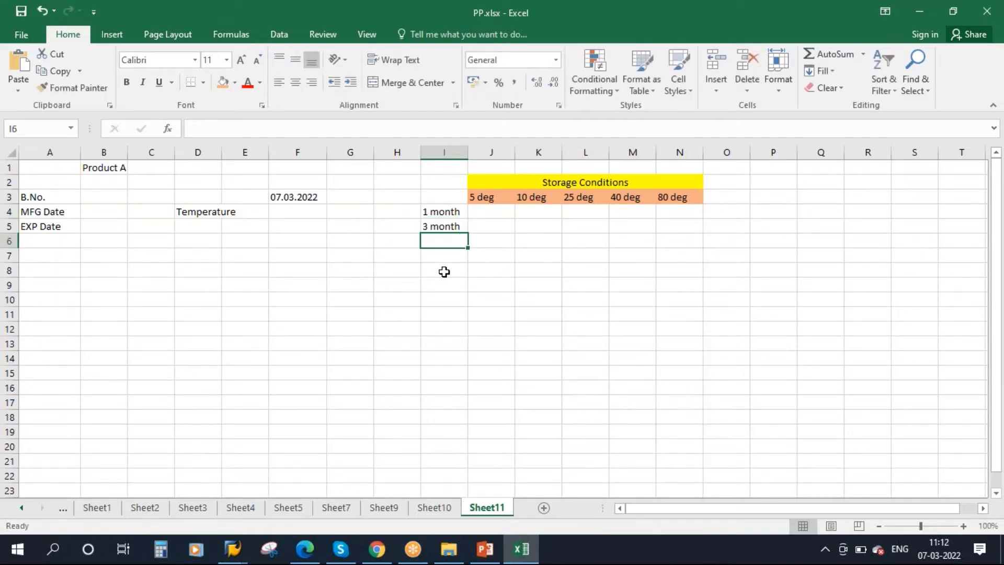
type("6")
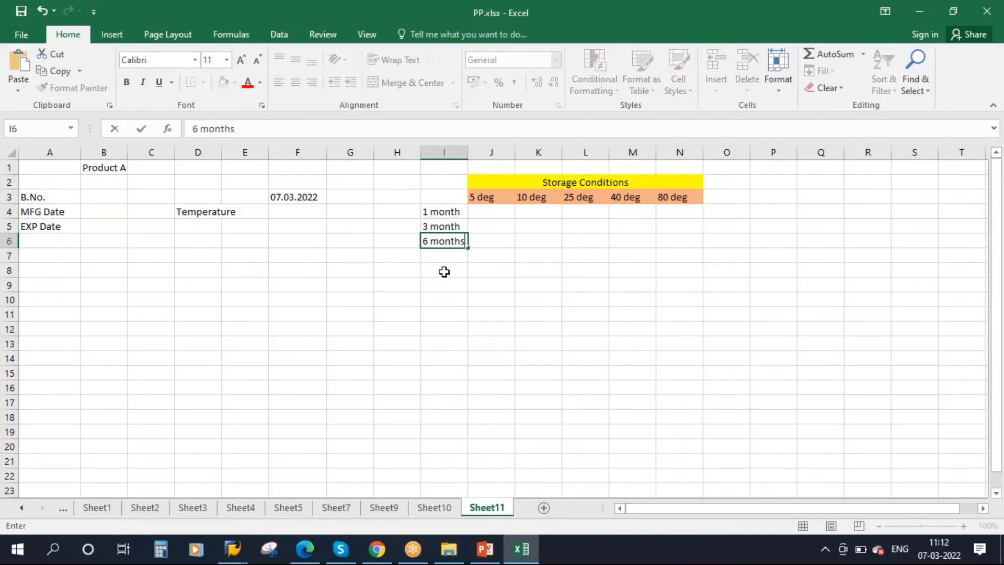
type(" months")
key("Return")
- Continue the duration labels with 1 year, 3 year and 5 year in cells I7 to I9
type("1 year")
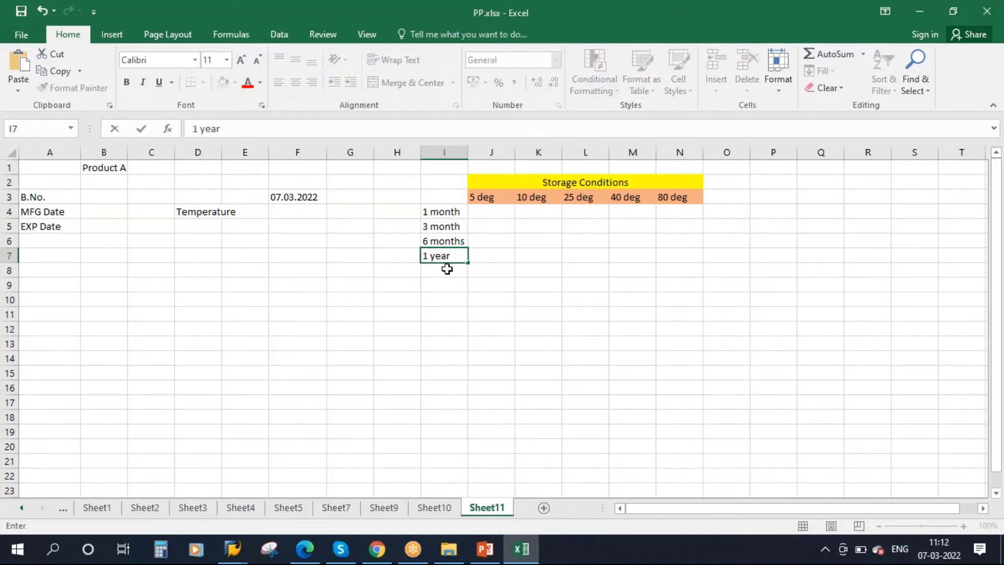
key("Return")
type("3 year")
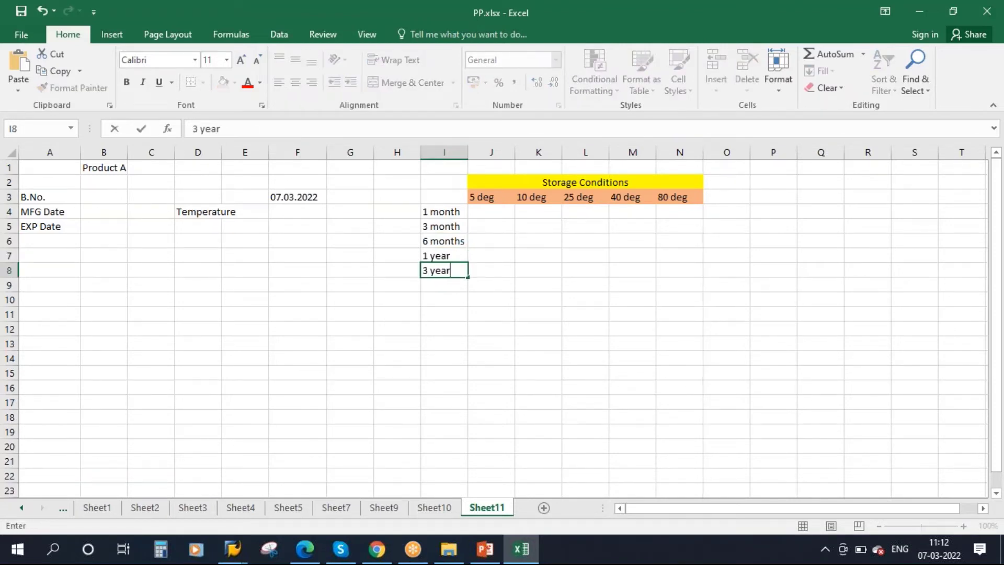
key("Return")
type("5 year")
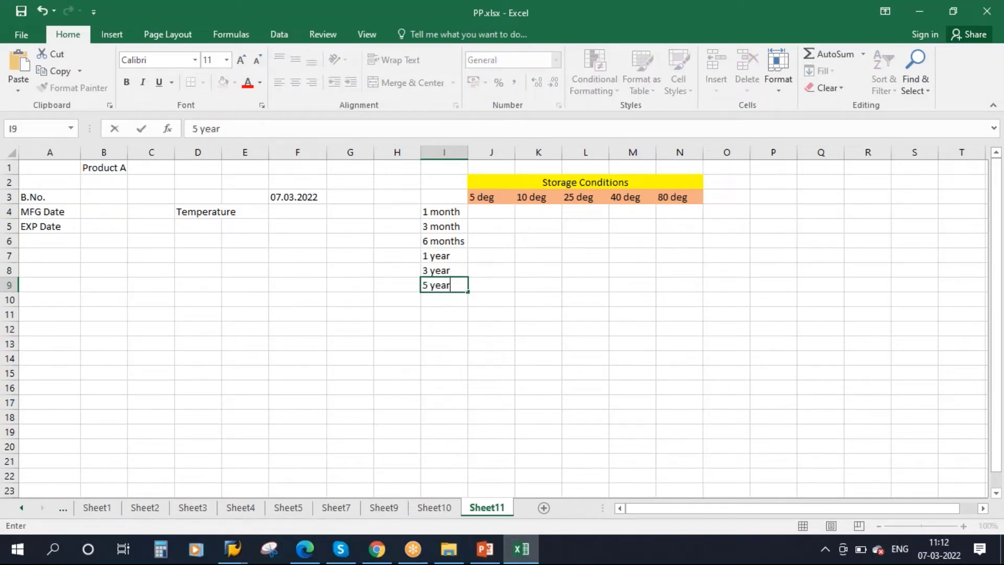
left_click(549, 287)
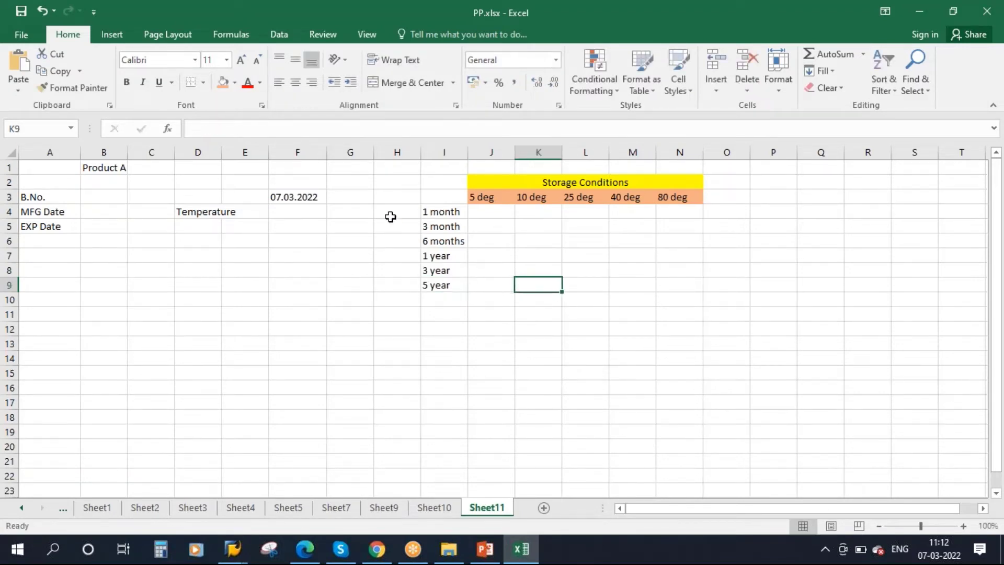
- Merge and center cells H4 to H9 beside the duration labels and enter the heading Duration
left_click_drag(390, 215, 399, 282)
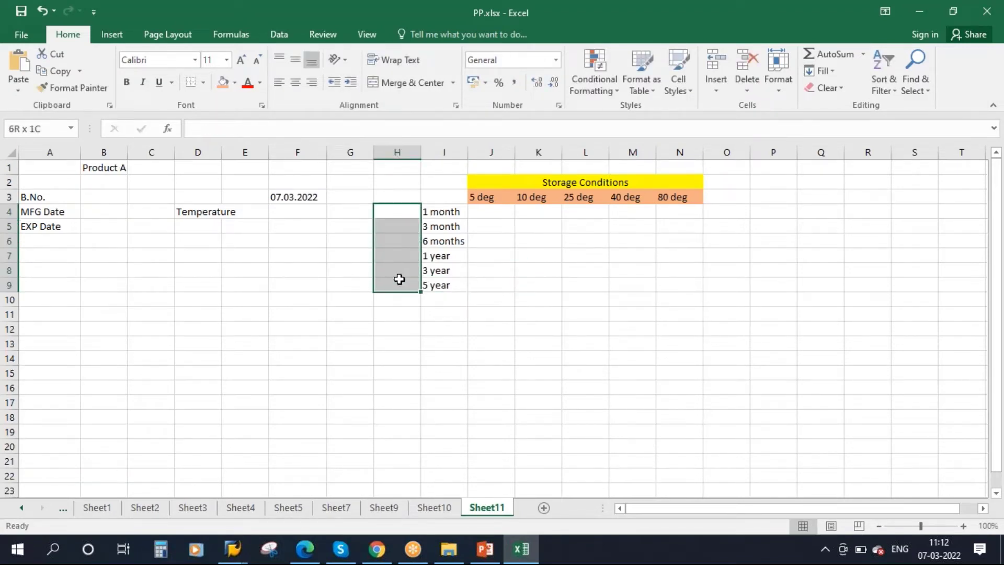
left_click(406, 83)
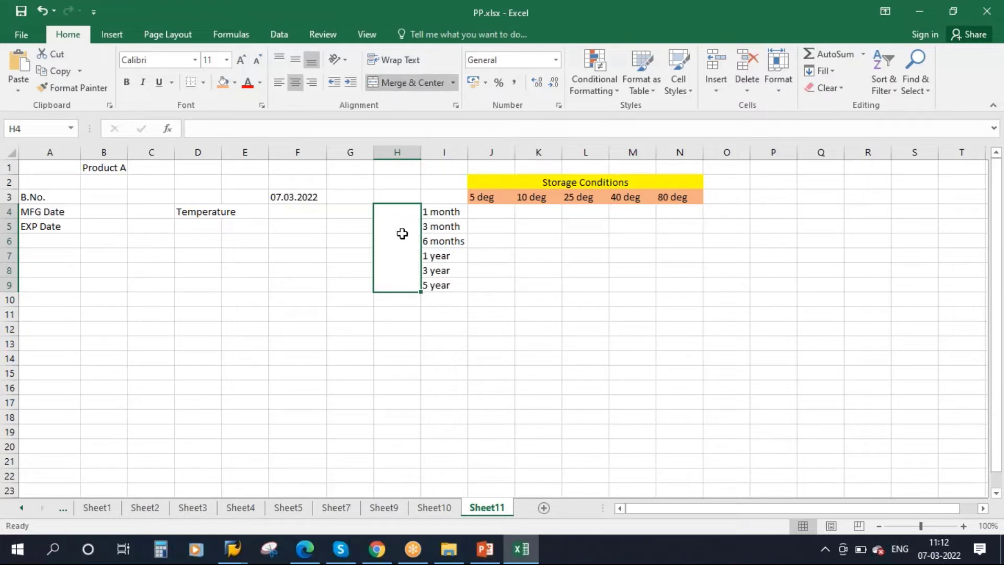
double_click(406, 270)
type("Duration")
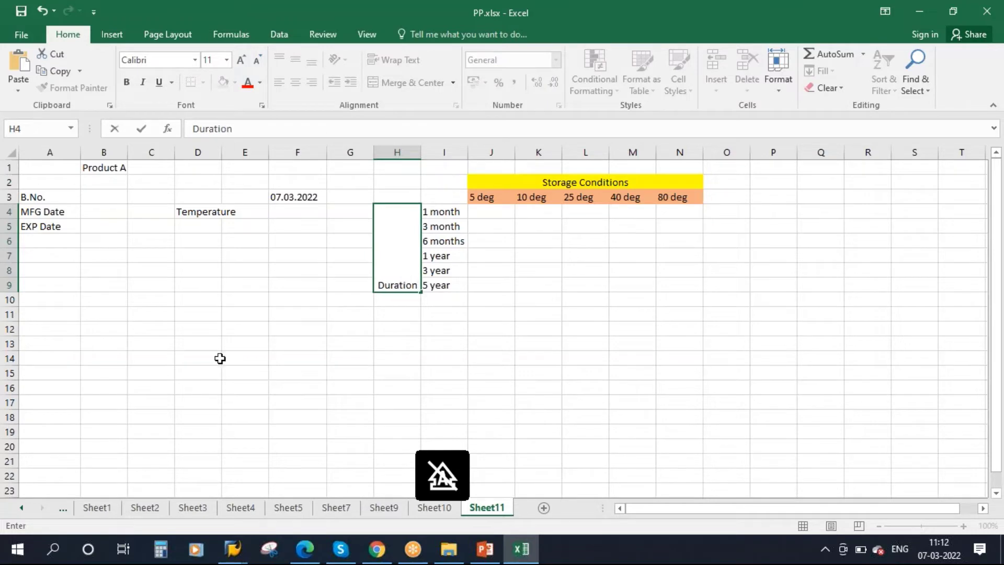
left_click(502, 311)
- Fill the merged Duration cell with light green
left_click(403, 220)
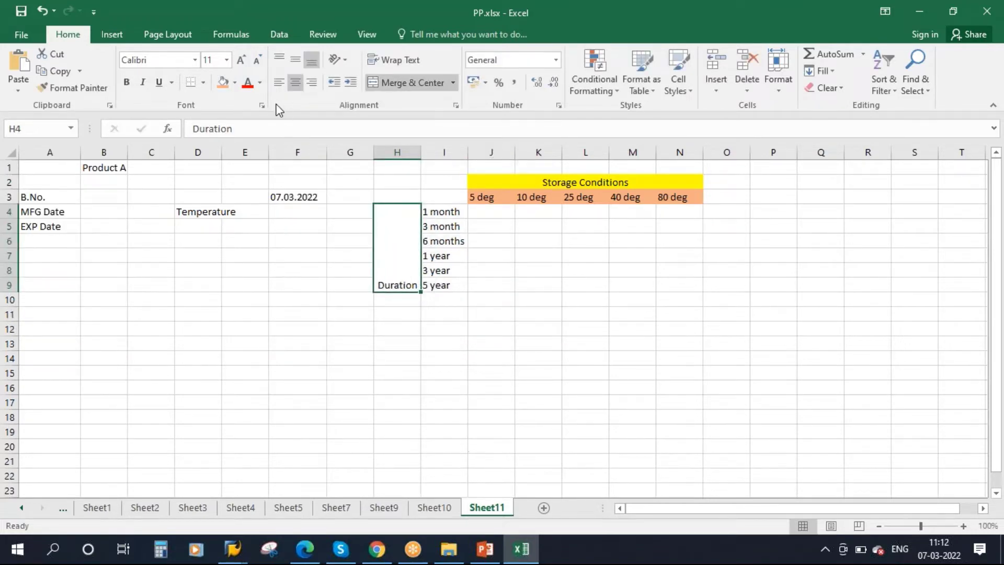
left_click(234, 82)
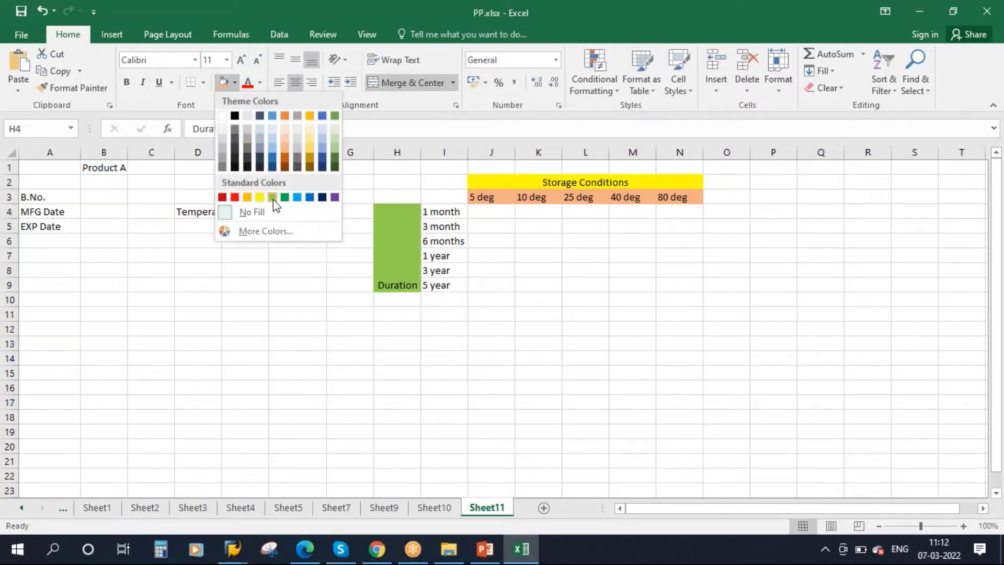
left_click(272, 197)
left_click(471, 259)
- Apply all borders to the storage conditions table in cells H2 to N9
left_click_drag(383, 184, 680, 285)
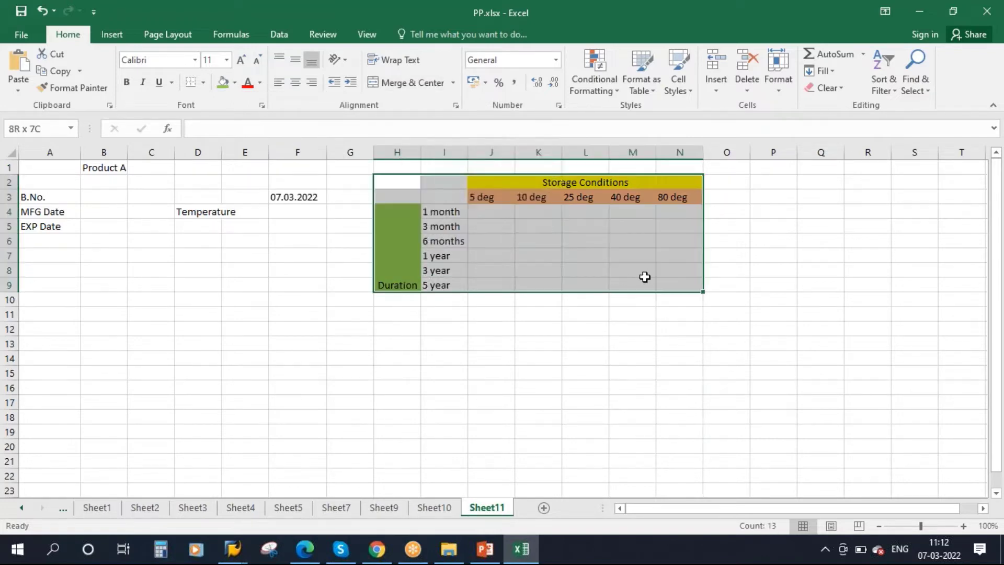
left_click(203, 82)
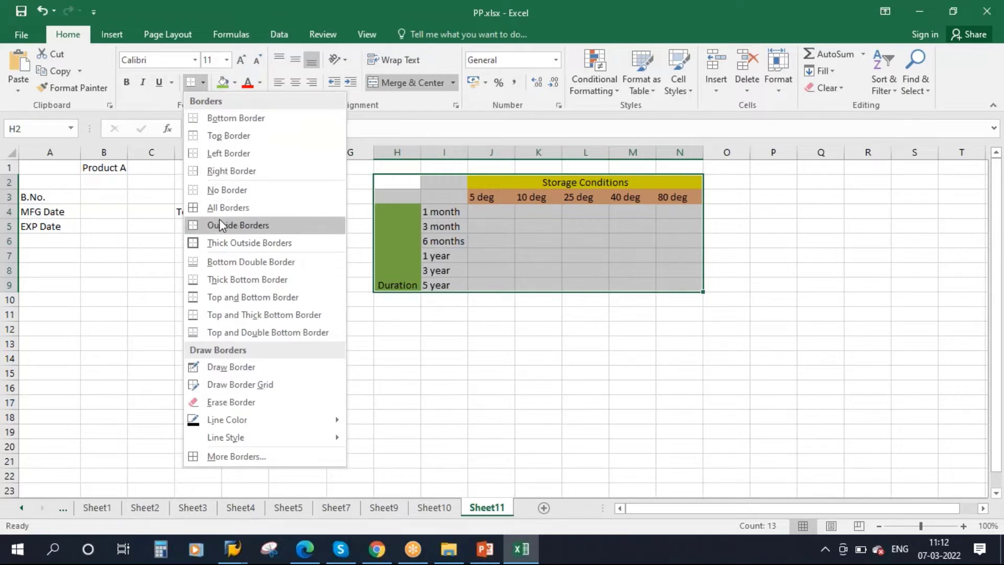
left_click(227, 207)
left_click(585, 328)
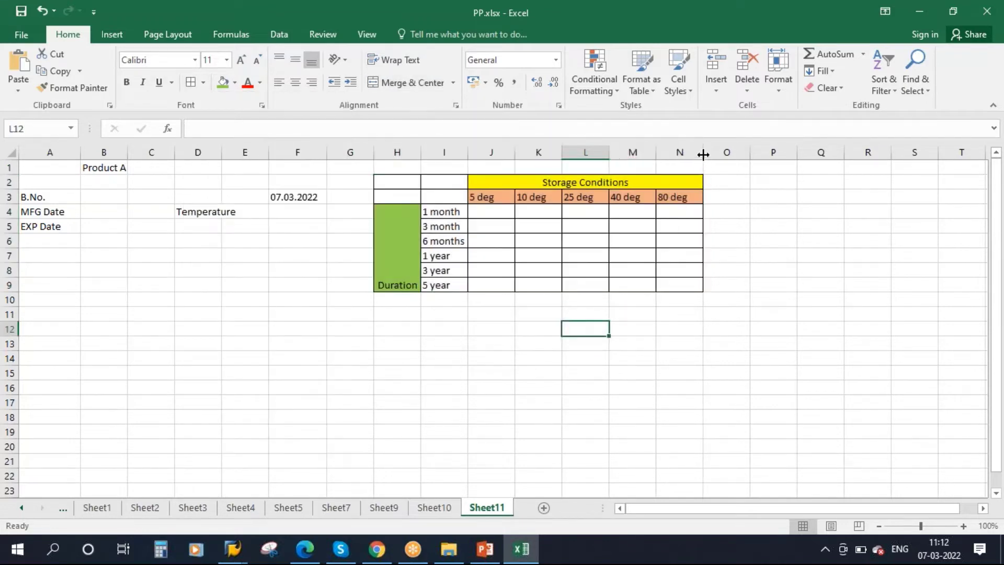
- Widen columns N and D slightly and center the contents of the table cells H2 to N9 horizontally
left_click_drag(703, 152, 718, 152)
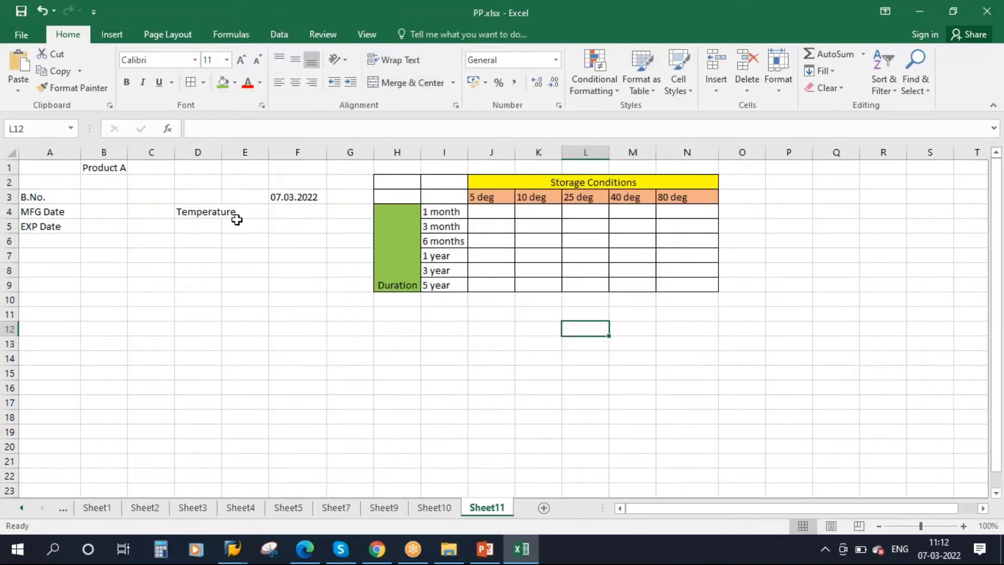
left_click_drag(222, 152, 238, 152)
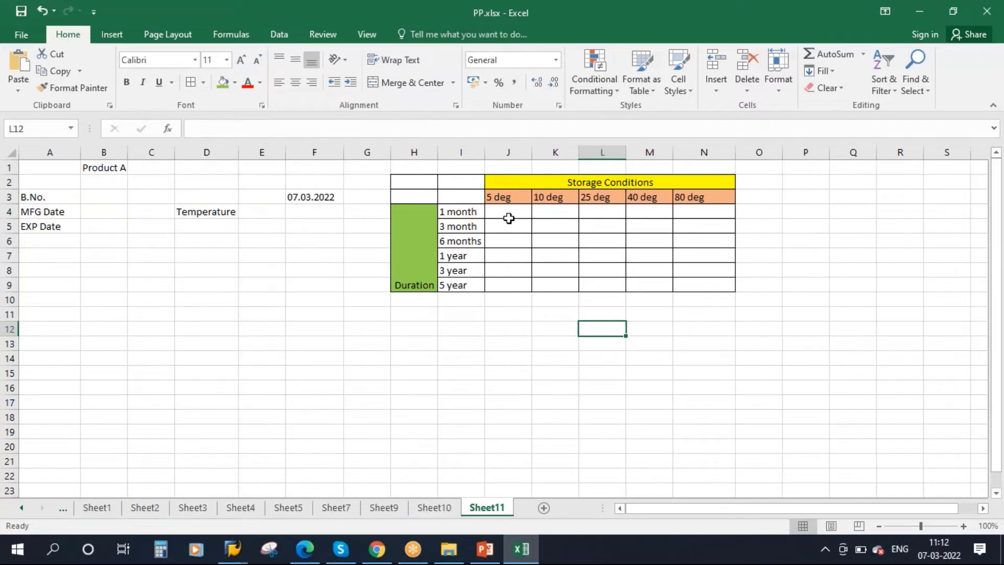
left_click_drag(405, 182, 706, 285)
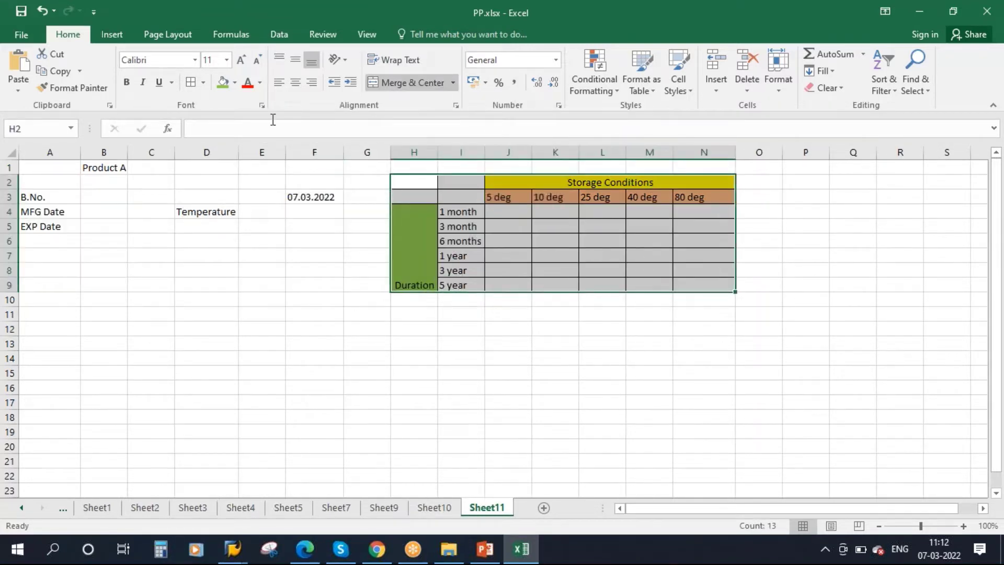
left_click(294, 82)
left_click(600, 212)
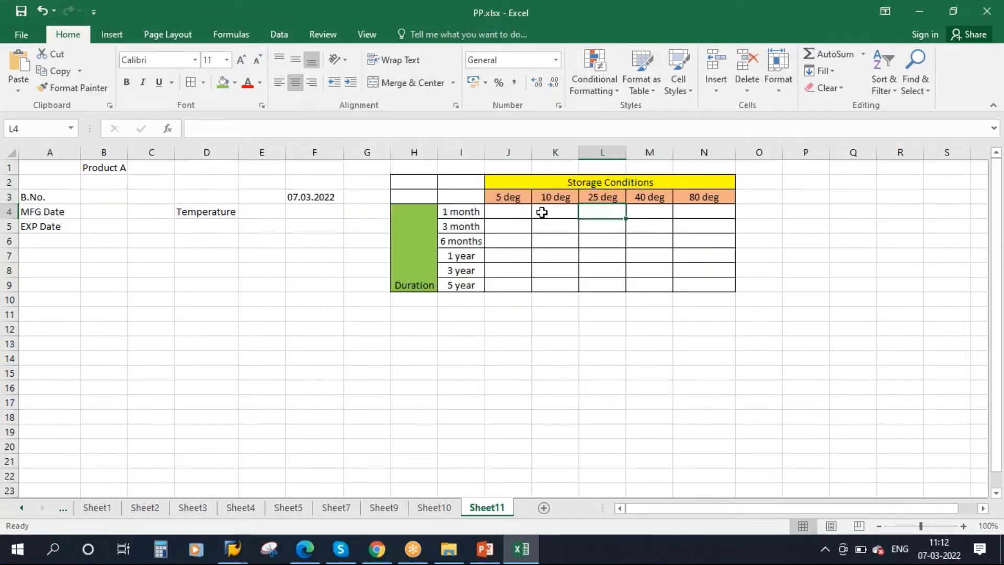
- Enter 10 tab in cell J4 for 1 month at 5 deg
left_click(516, 211)
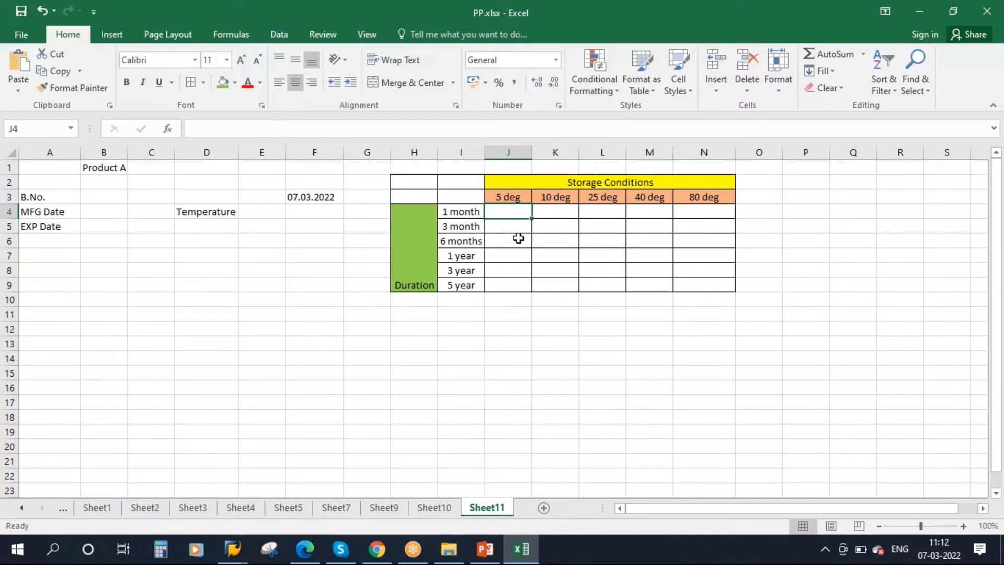
type("10")
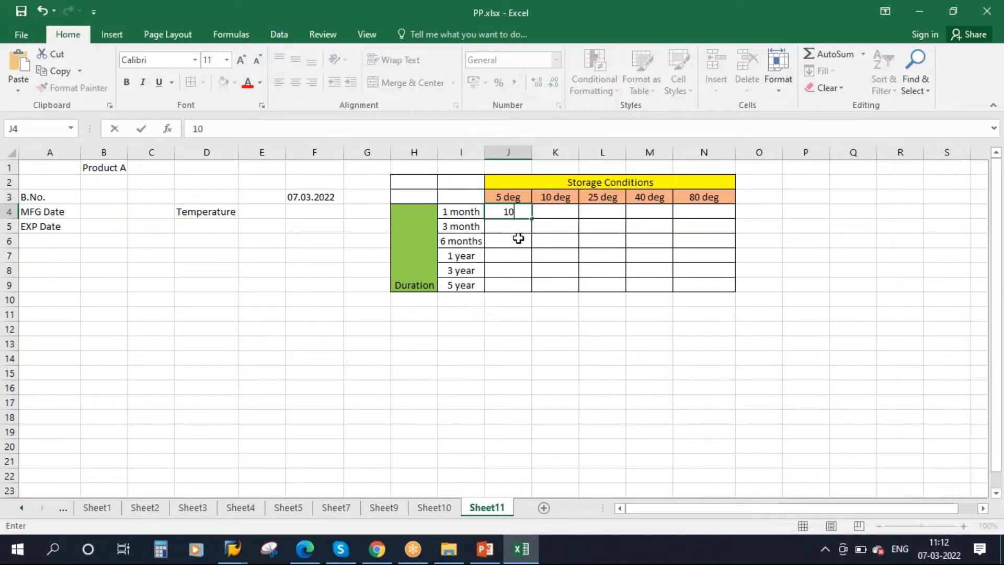
type(" tab")
key("Return")
- Copy the 10 tab entry down into cells J5 and J6 for 3 month and 6 months
left_click(525, 216)
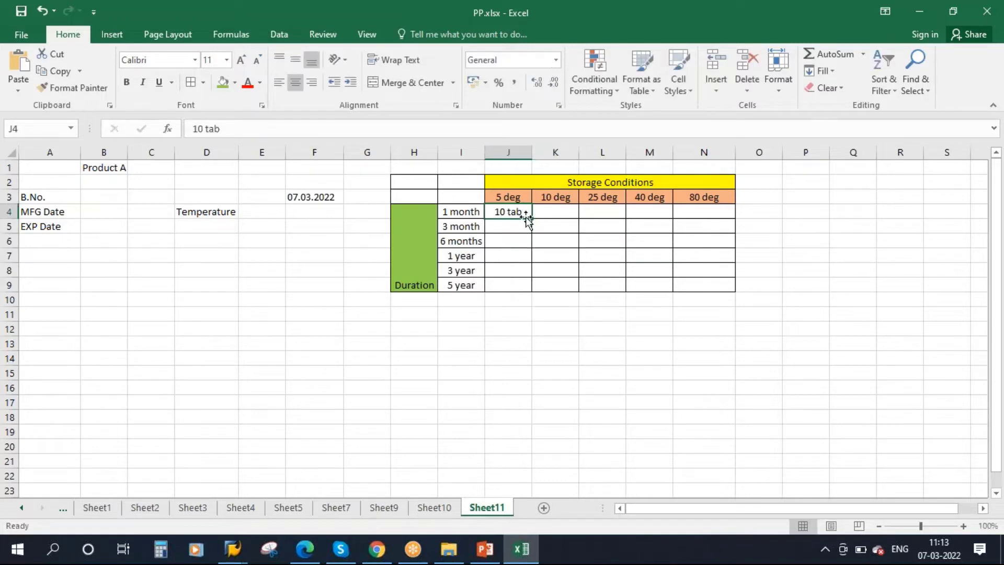
left_click_drag(529, 218, 508, 217)
left_click(507, 230)
key("ctrl+d")
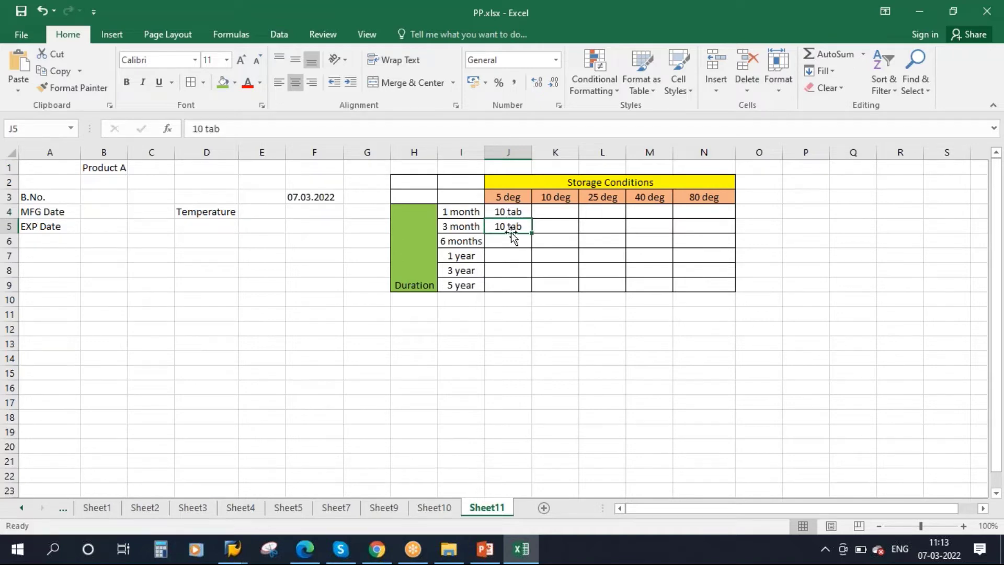
left_click(534, 255)
left_click(509, 239)
key("ctrl+d")
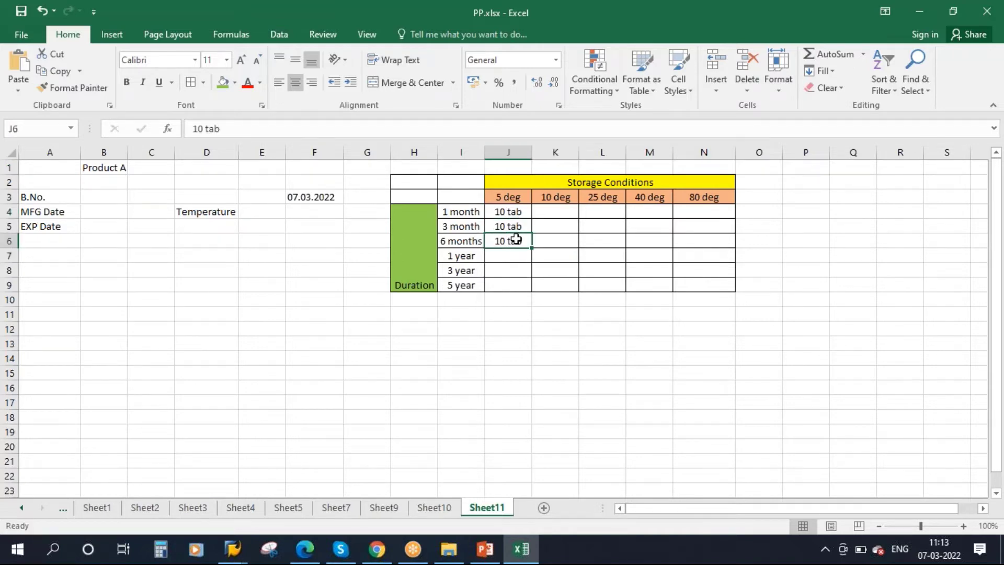
- Fill the 10 tab entries across to column N and down to row 9 to complete the table body
left_click_drag(513, 212, 711, 330)
left_click(600, 316)
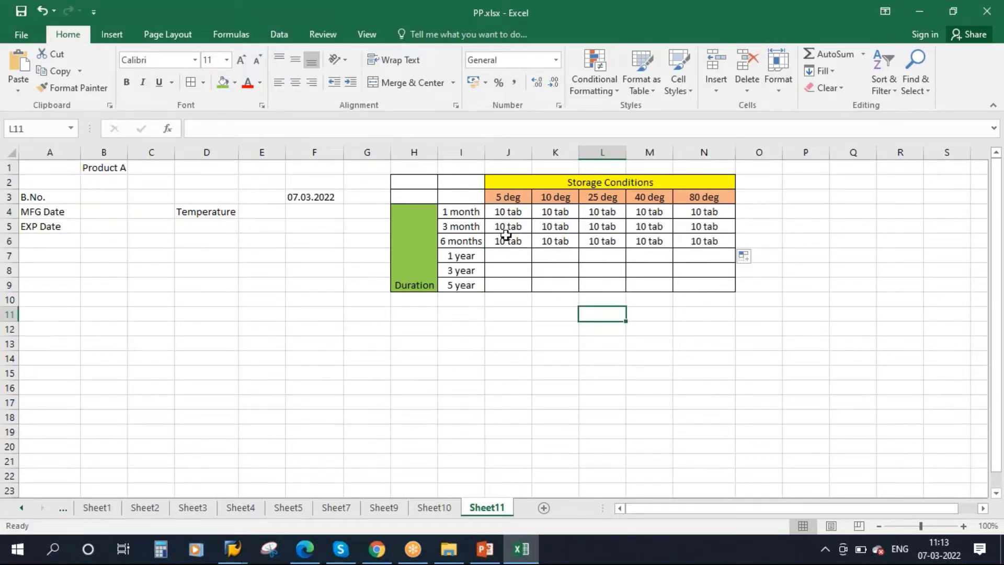
left_click_drag(506, 235, 733, 291)
left_click(650, 330)
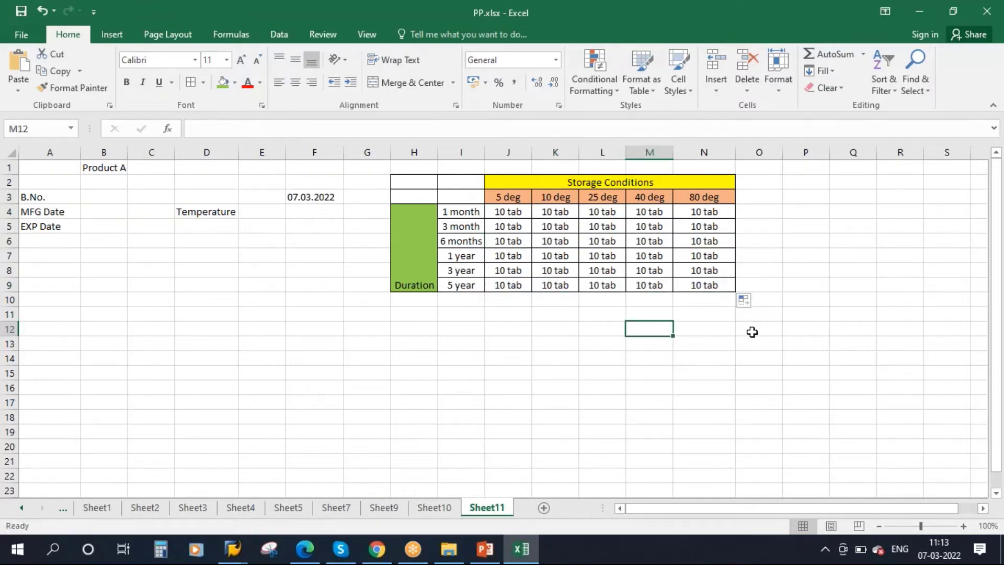
- Copy the date in cell F3 and widen column G between the date and the table
left_click(321, 202)
key("ctrl+c")
left_click_drag(391, 152, 419, 151)
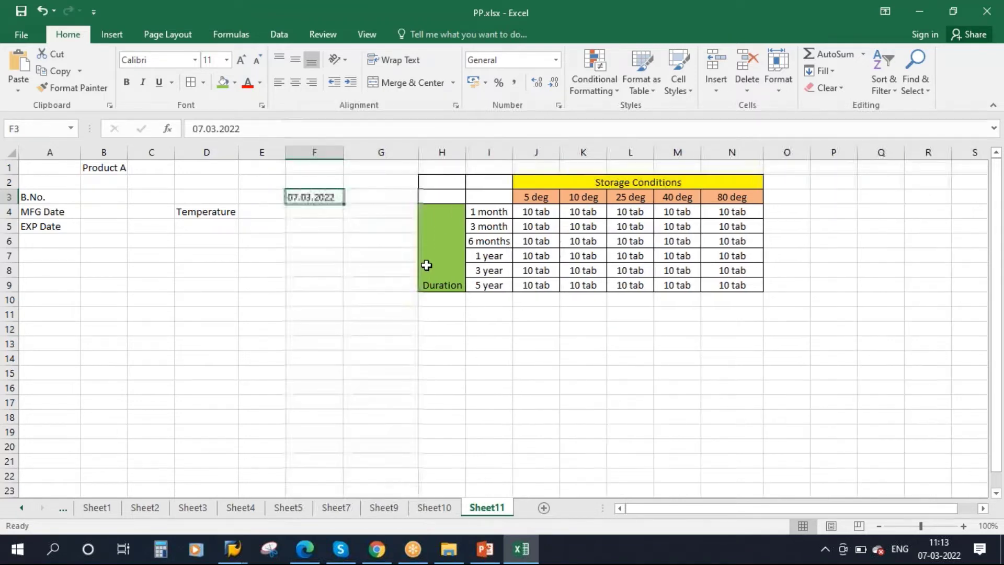
left_click(499, 224)
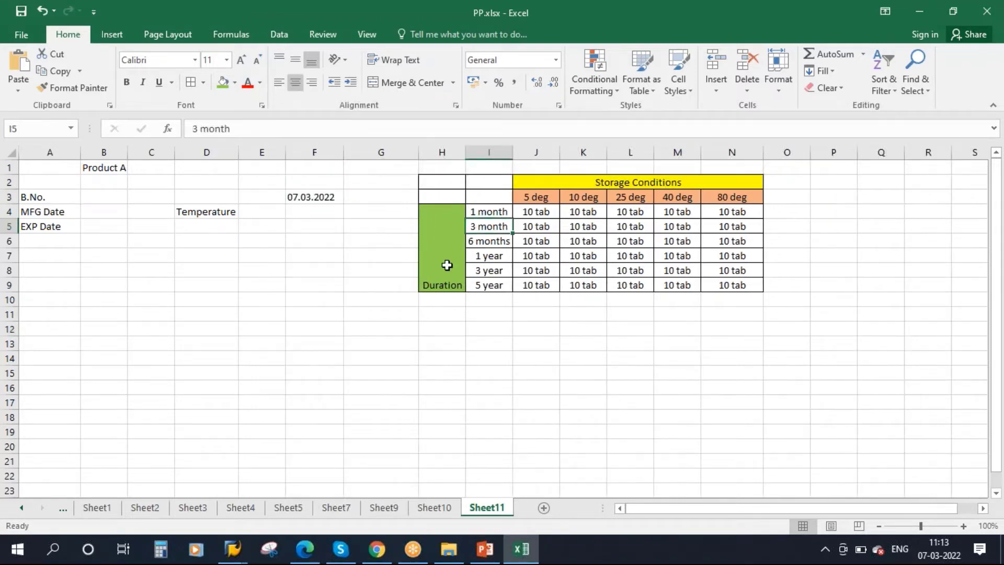
- Turn on text wrapping for the merged Duration cell and centre its text vertically
left_click(447, 265)
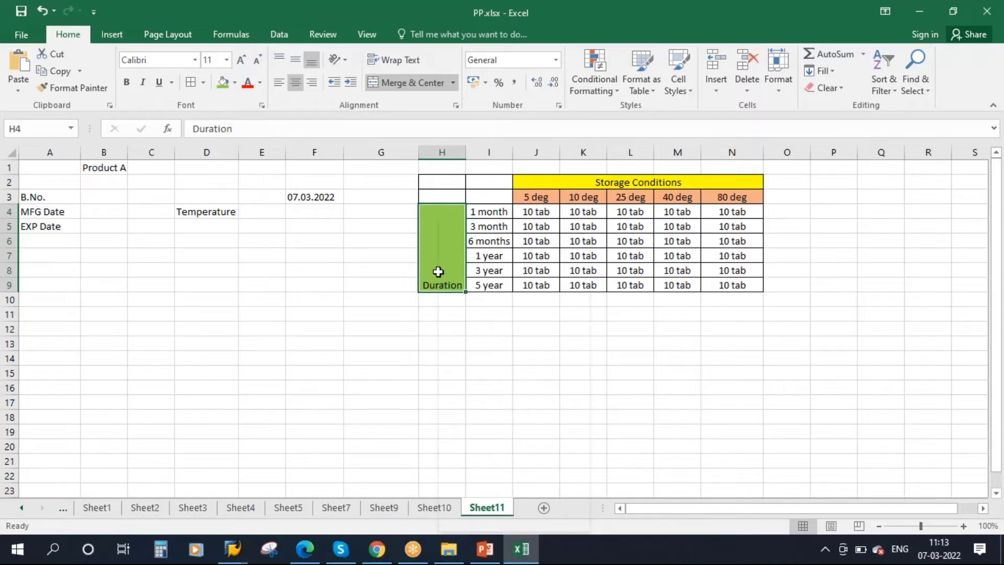
right_click(438, 272)
left_click(450, 368)
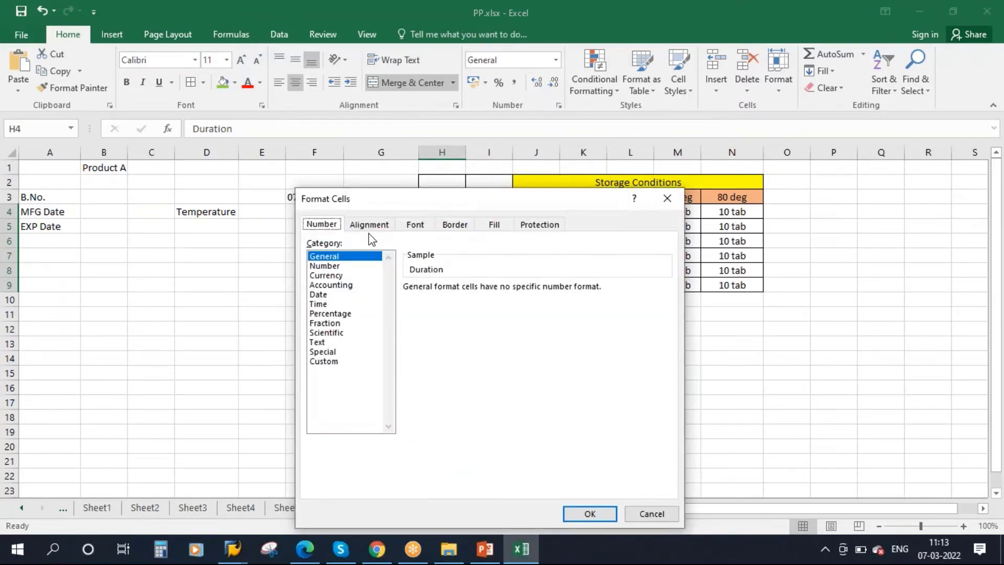
left_click(369, 224)
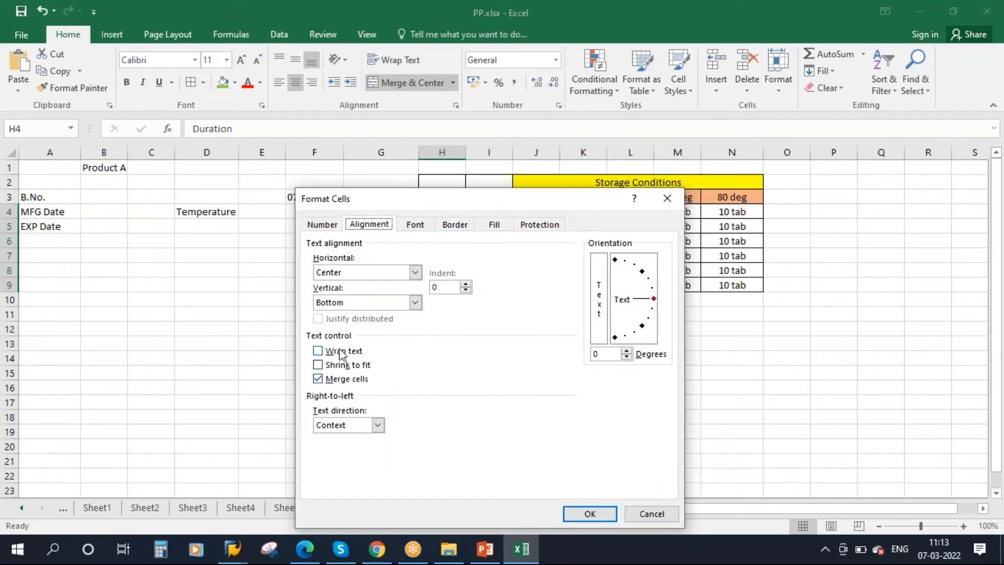
left_click(340, 351)
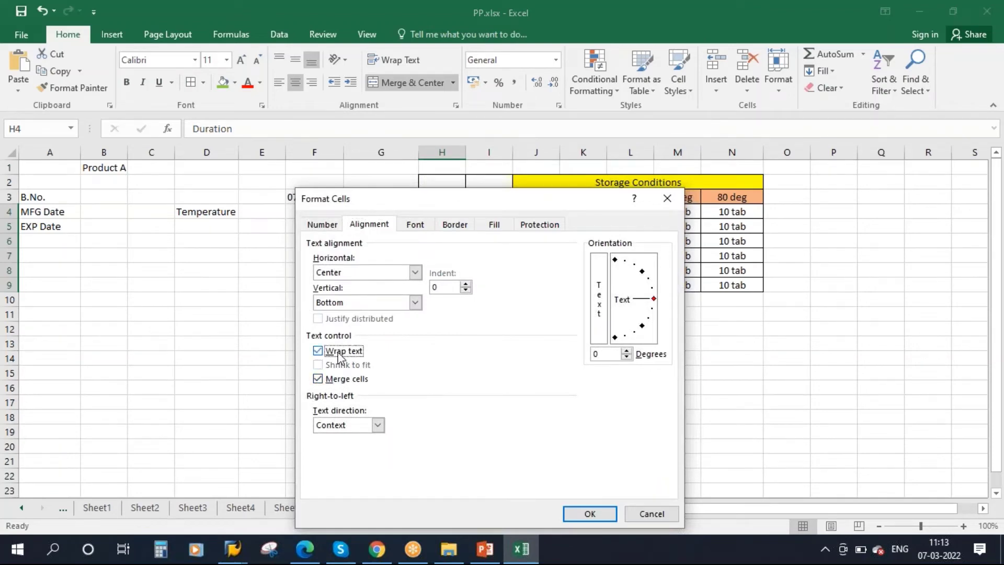
left_click(415, 302)
left_click(366, 321)
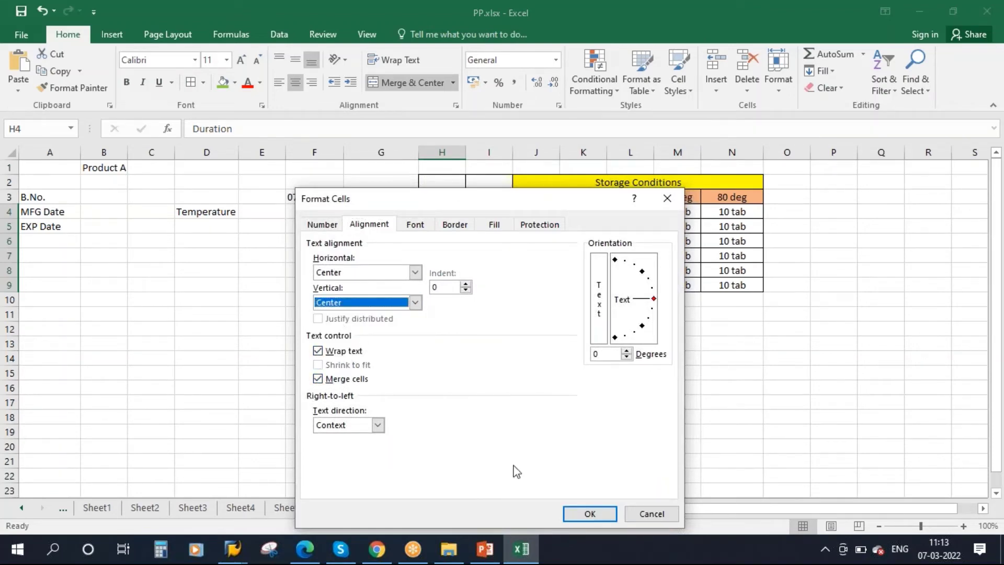
left_click(590, 513)
left_click(582, 372)
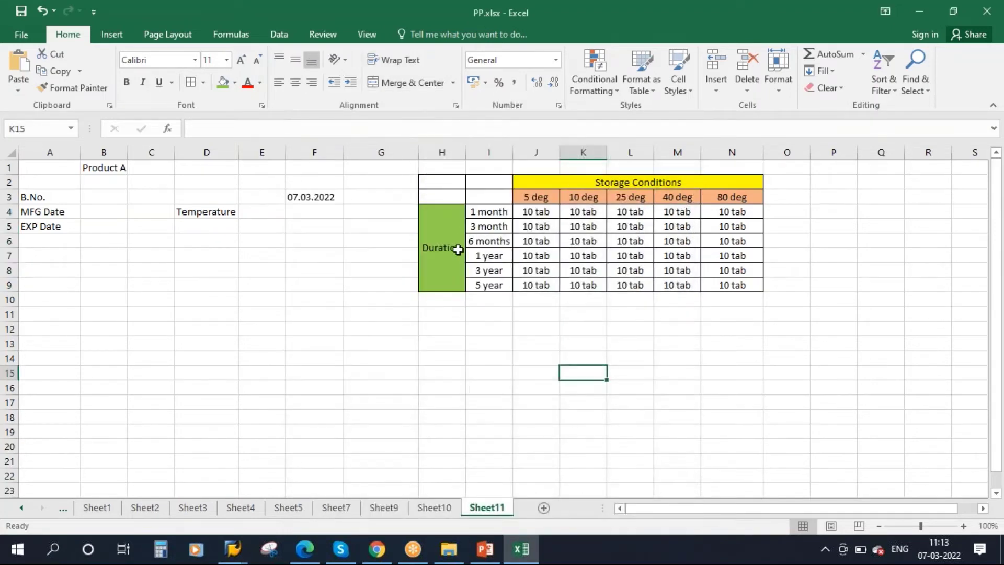
left_click(459, 248)
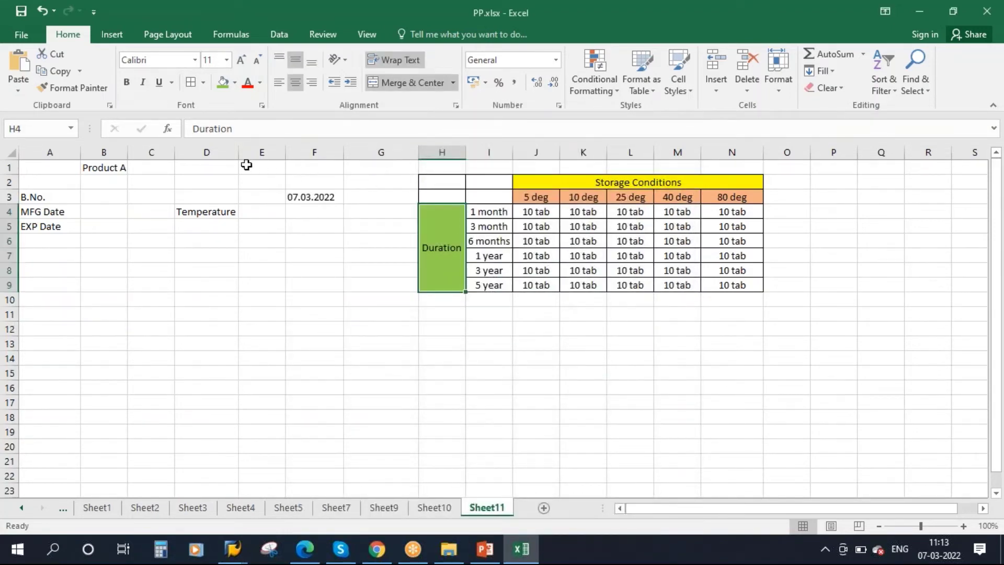
- Delete the empty column E directly before the date column
left_click(261, 152)
right_click(271, 152)
left_click(301, 271)
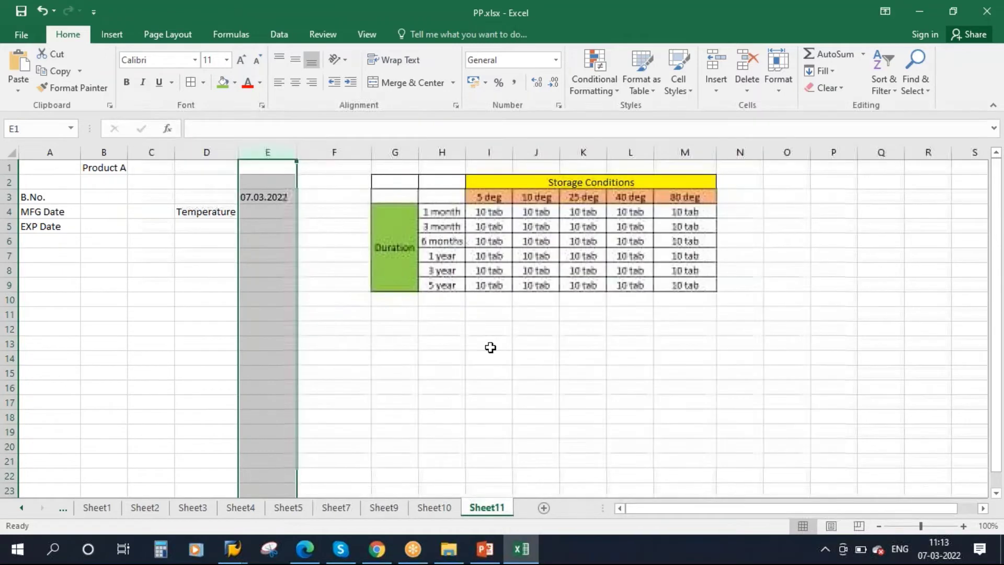
left_click(488, 343)
- Enter the label start date in cell E2, above the date 07.03.2022
left_click(265, 199)
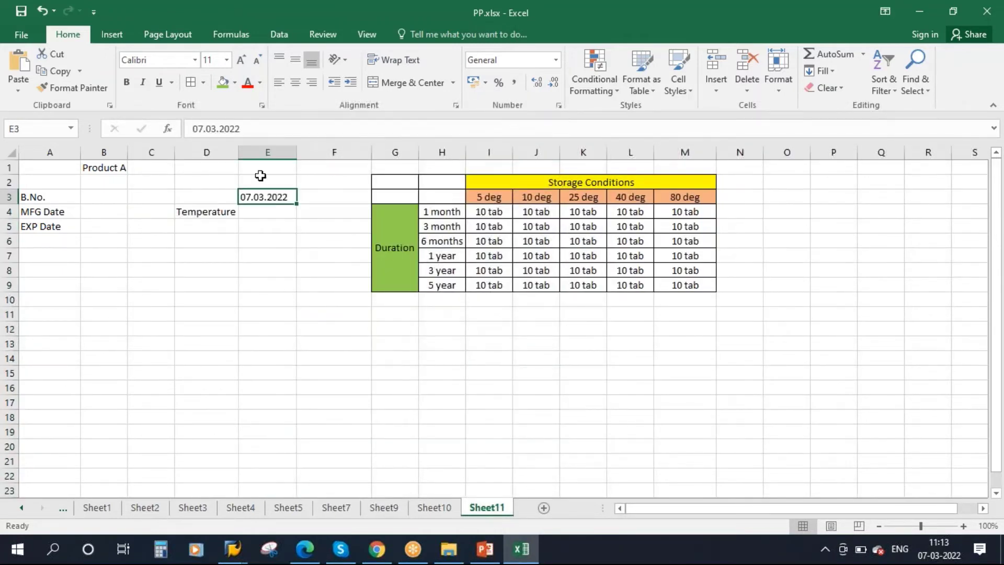
left_click(260, 182)
type("s")
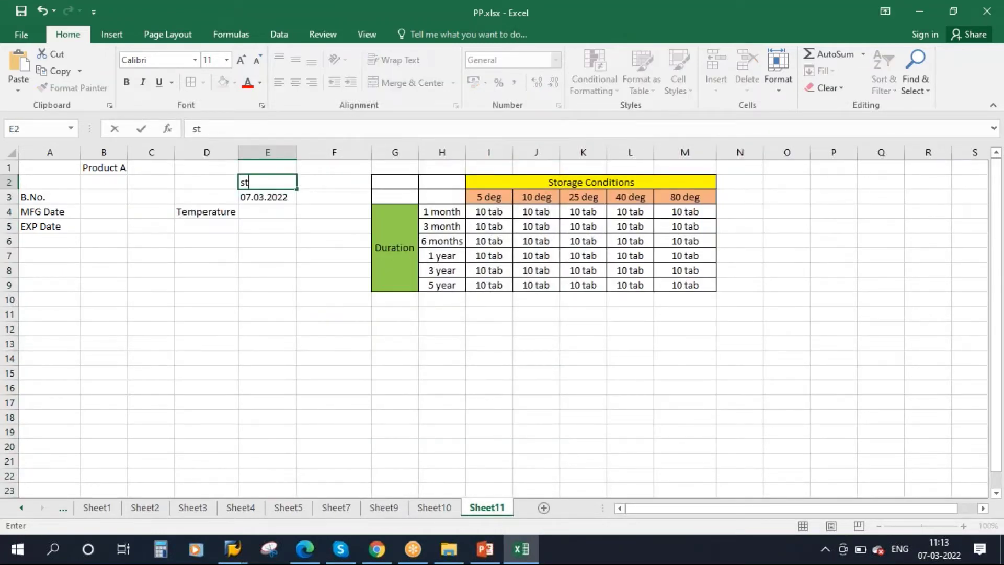
type("t")
key("Caps_Lock")
type("AR")
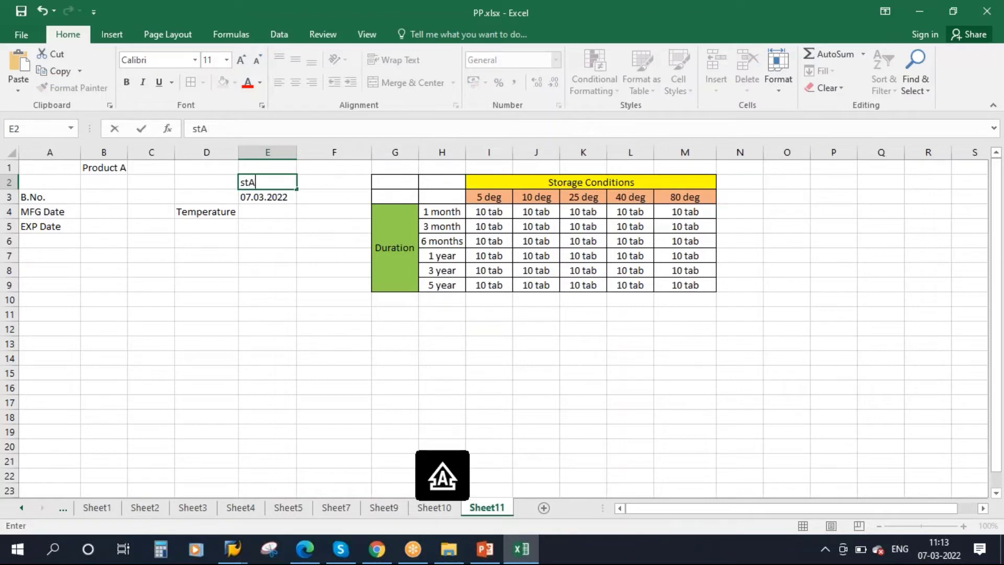
type("art date")
key("Return")
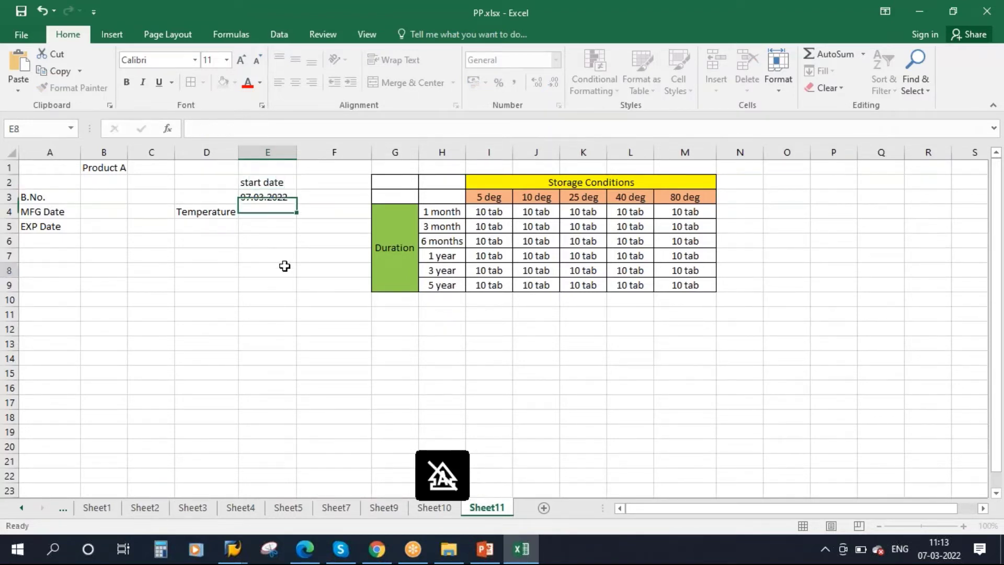
- Widen column E, which holds the start date
left_click(284, 266)
left_click_drag(297, 153, 320, 153)
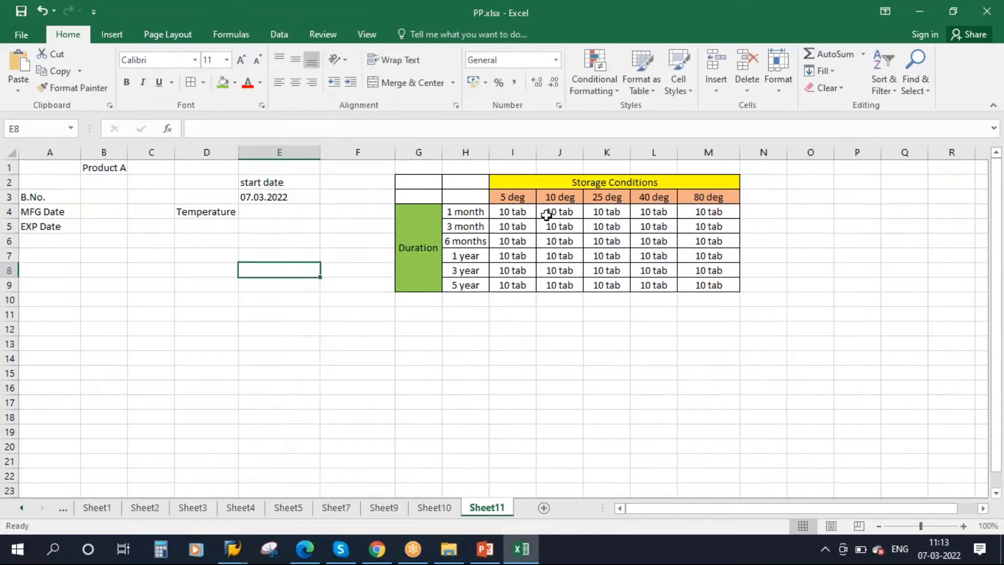
left_click(271, 197)
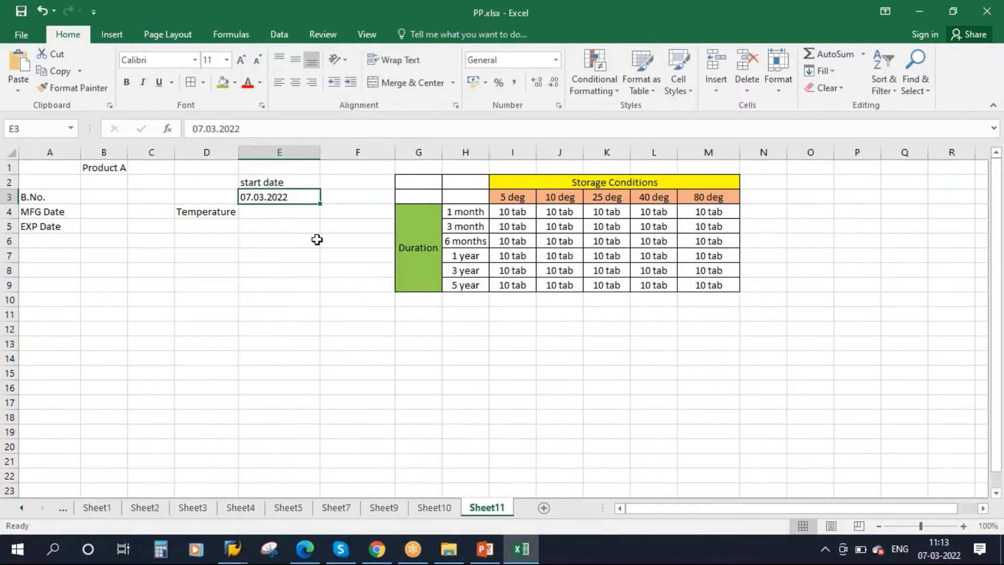
left_click(479, 214)
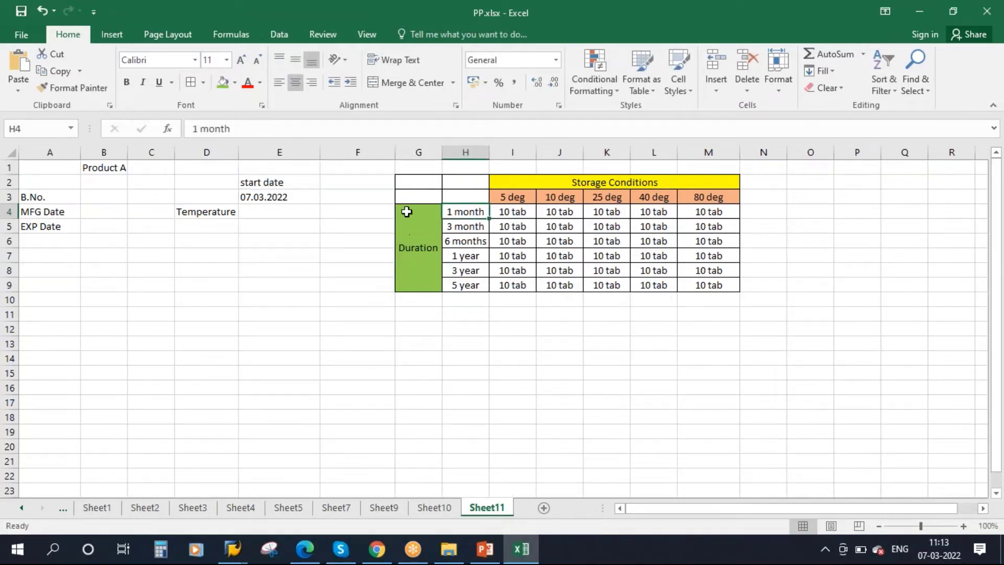
- Delete the empty column C between the product details and the Temperature label
left_click(144, 153)
right_click(144, 152)
left_click(175, 273)
left_click(284, 286)
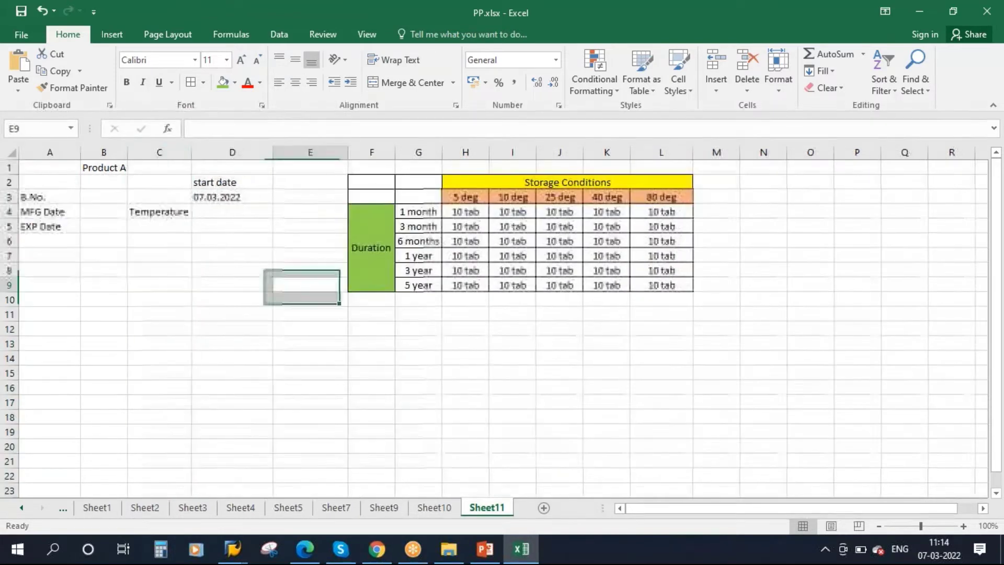
- Insert a new blank column E between the start date column and the storage conditions table
left_click(320, 152)
right_click(320, 152)
left_click(345, 269)
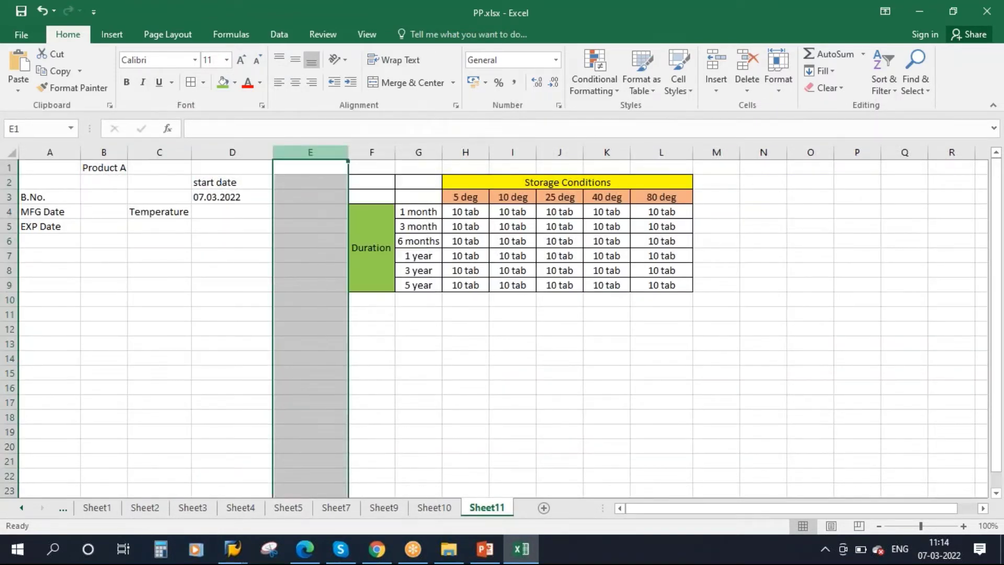
left_click(387, 270)
- Enter the date 07.04.2022 in cell F4, beside the 1 month row
left_click(385, 212)
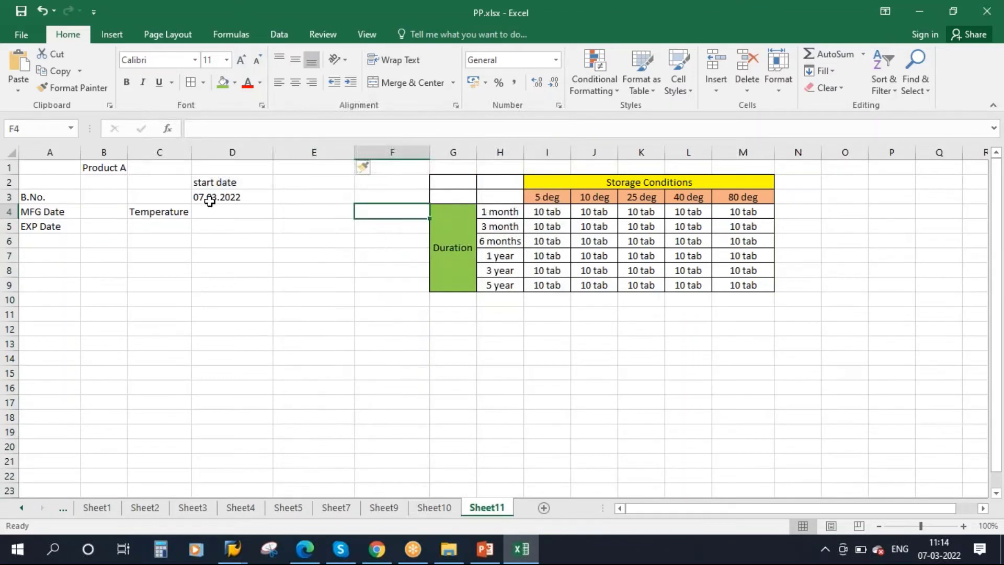
type("07.0")
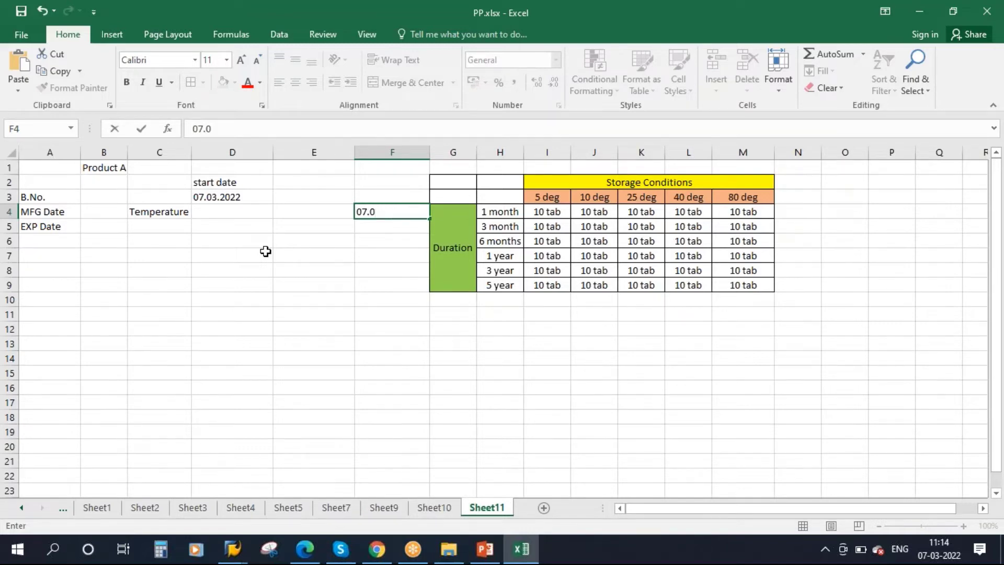
type("4.2022")
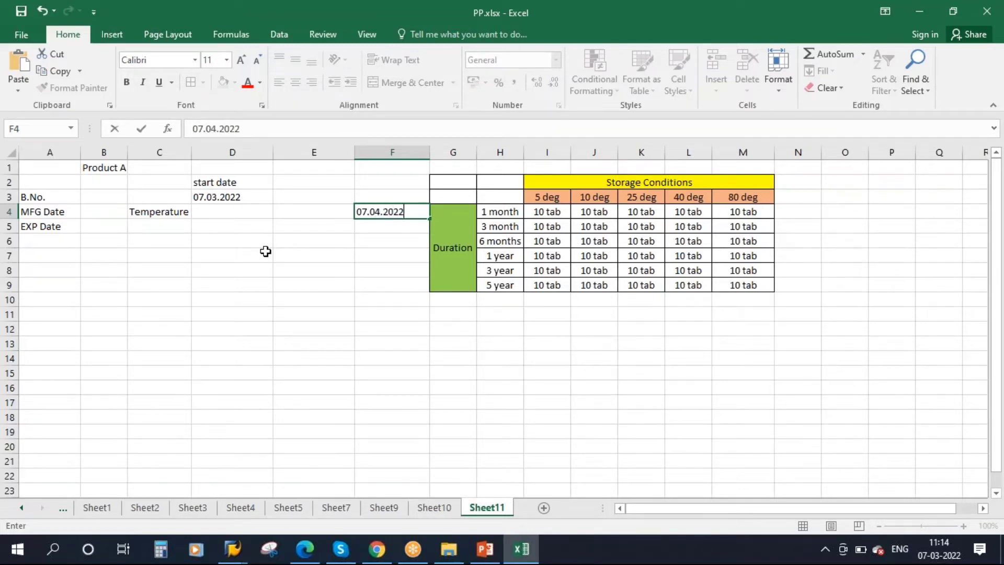
left_click(354, 297)
left_click(391, 216)
- Enter testing in cell N4 and OK in cell O4 for the 1 month row
left_click(497, 213)
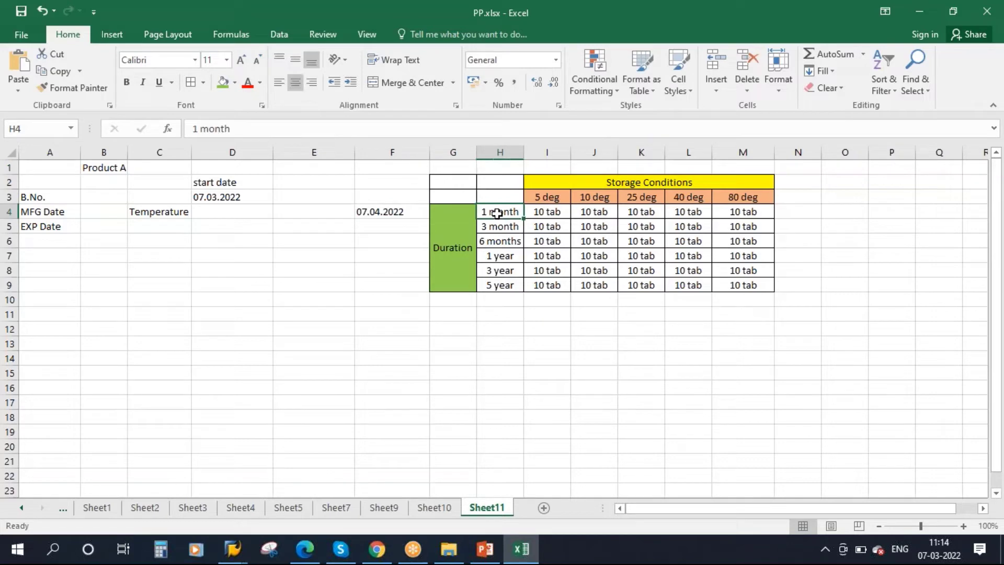
left_click_drag(547, 213, 742, 212)
left_click(792, 214)
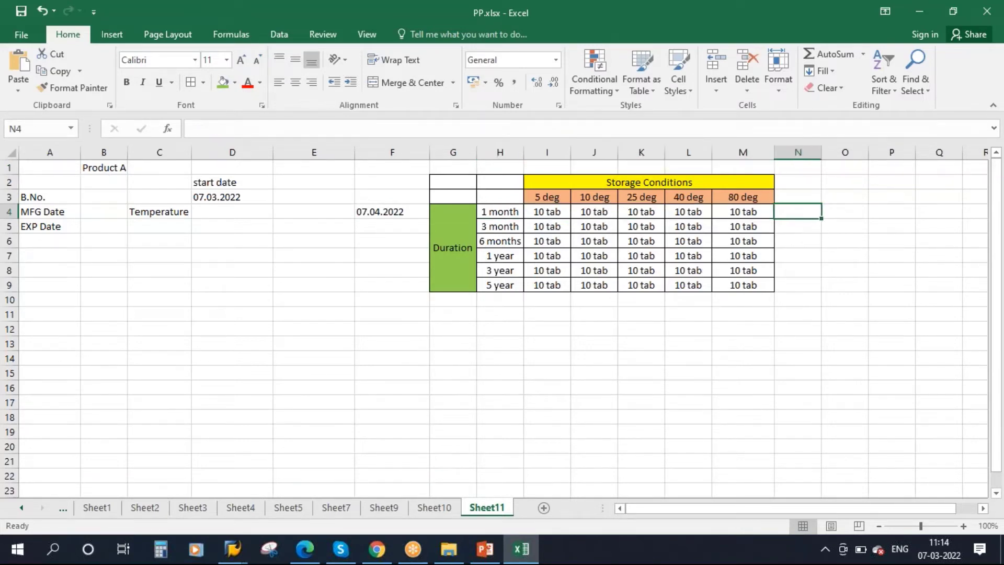
type("testing")
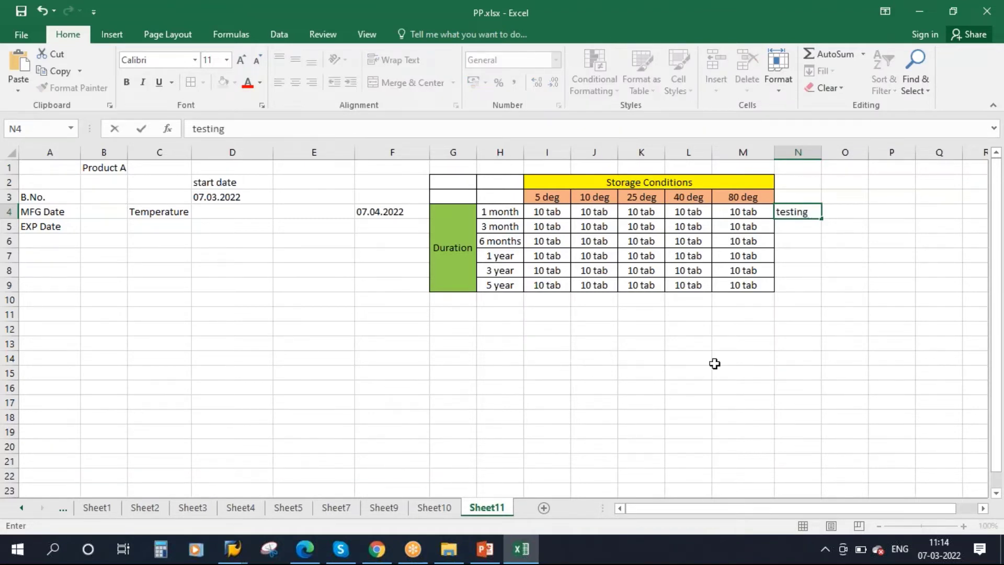
left_click(828, 314)
left_click(849, 212)
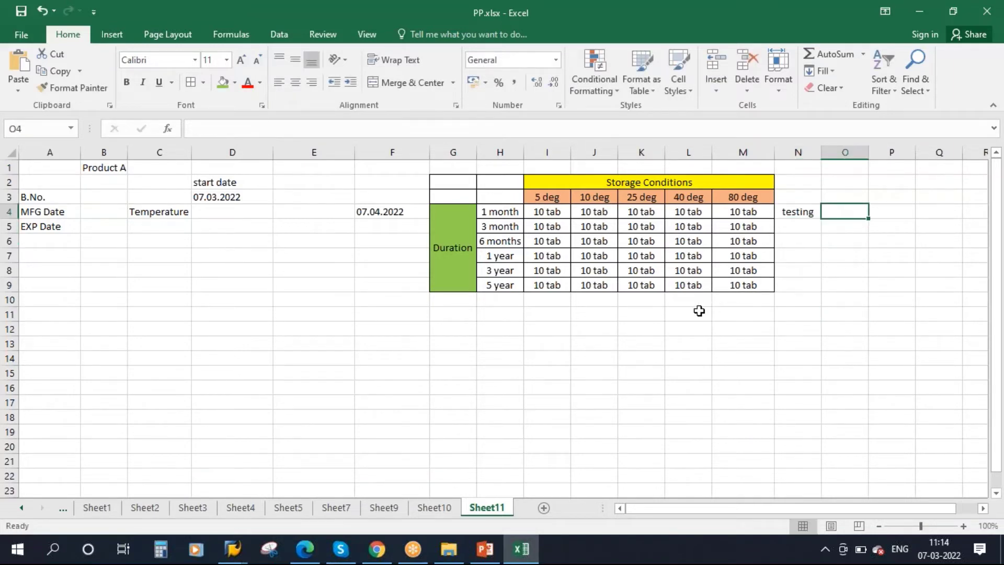
type("OK")
left_click(554, 330)
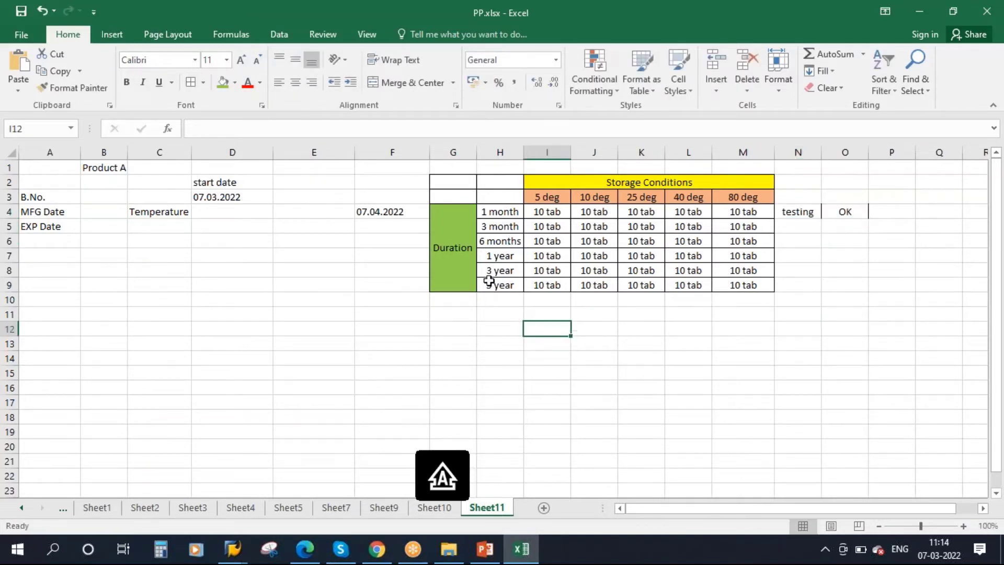
- Copy the date from F4 down into F5 and change it to 07.06.2022 for the 3 month row
left_click(376, 228)
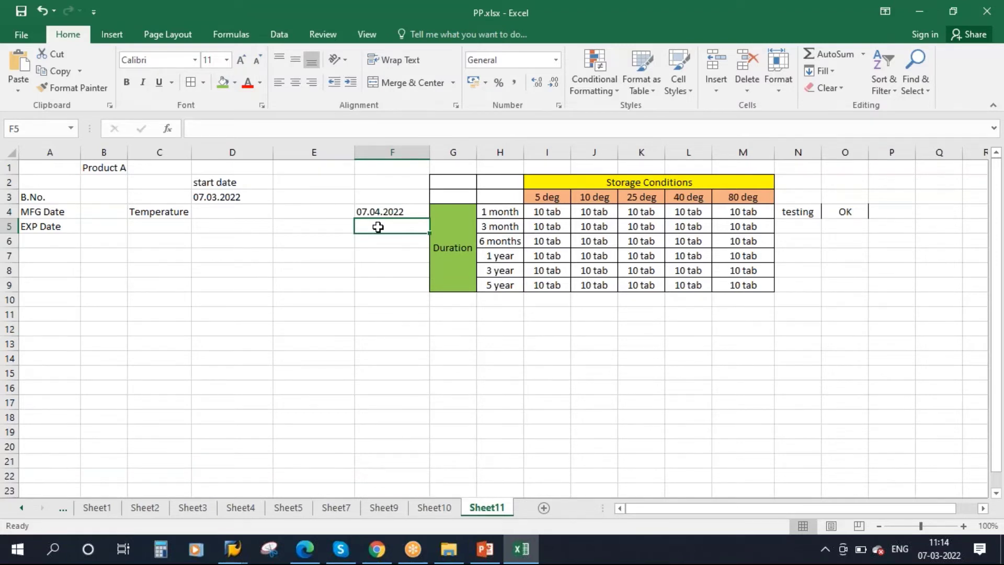
key("ctrl+d")
key("F2")
key("Left")
key("Left")
key("Left")
key("Left")
key("Left")
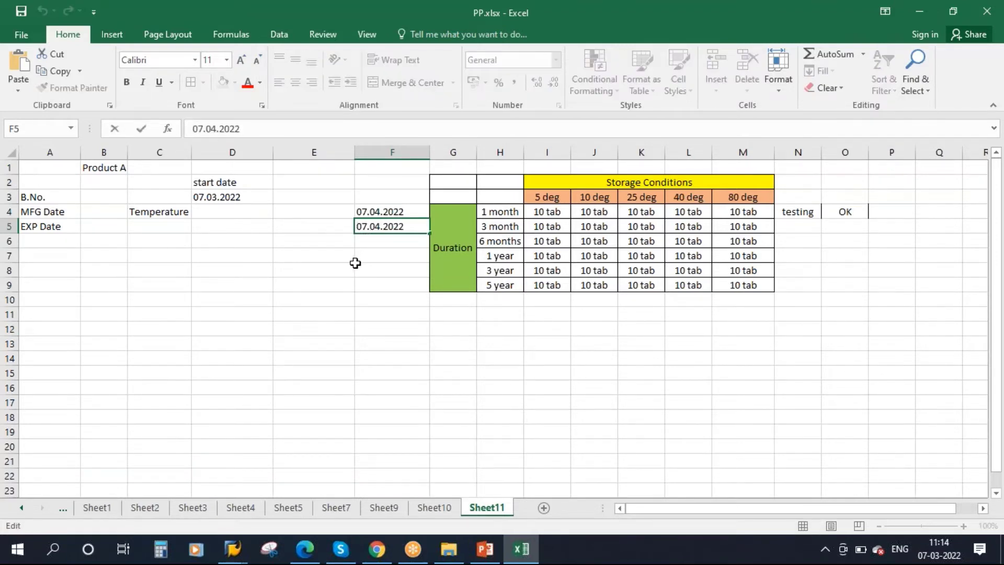
key("BackSpace")
type("6")
- Enter testing in cell N5 and OK in cell O5 for the 3 month row
left_click(501, 225)
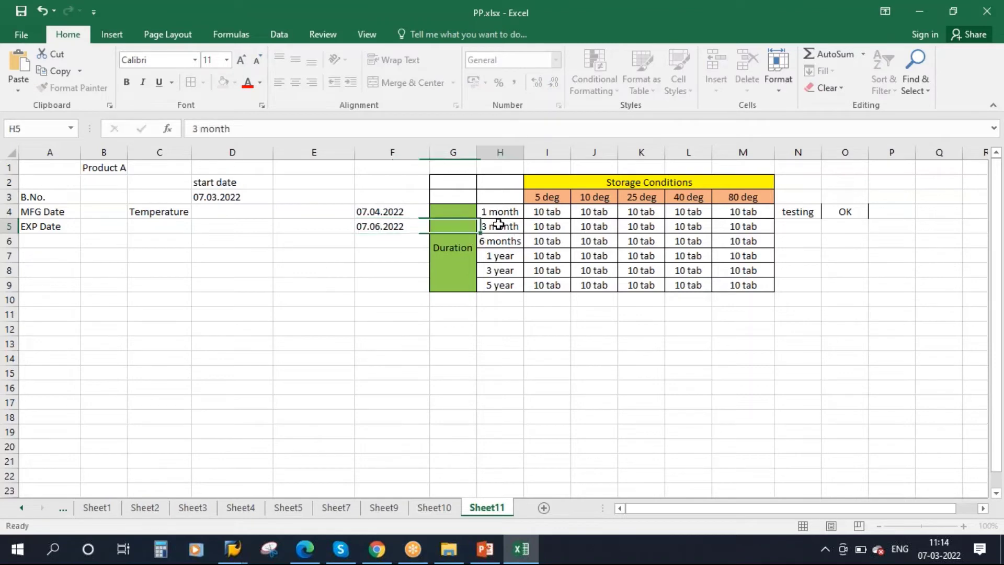
left_click_drag(546, 226, 743, 231)
left_click(789, 226)
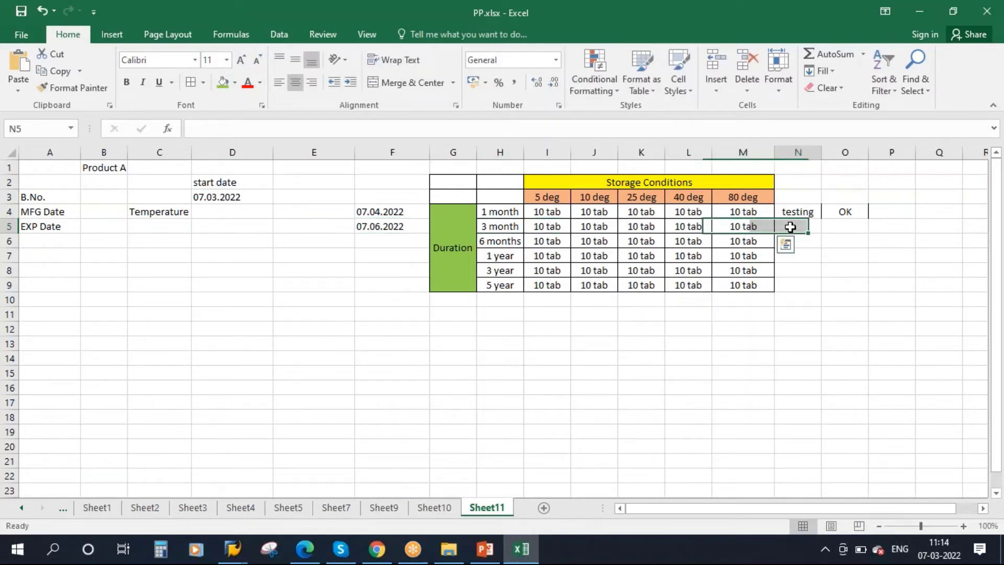
type("testing")
left_click(848, 227)
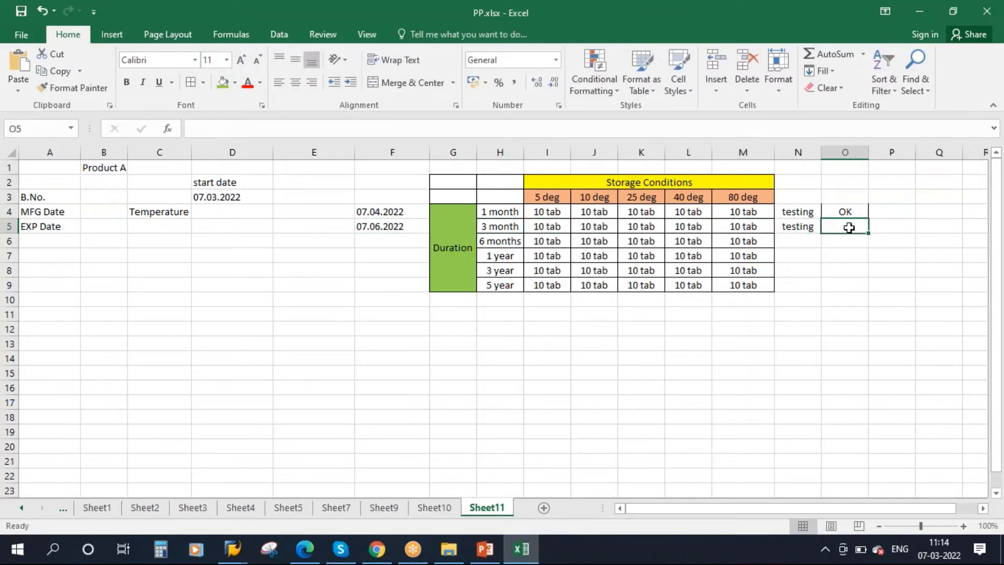
type("OK")
- Make the 10 tab entries of the 1 month and 3 month rows, I4 to M5, bold
left_click_drag(540, 211, 755, 222)
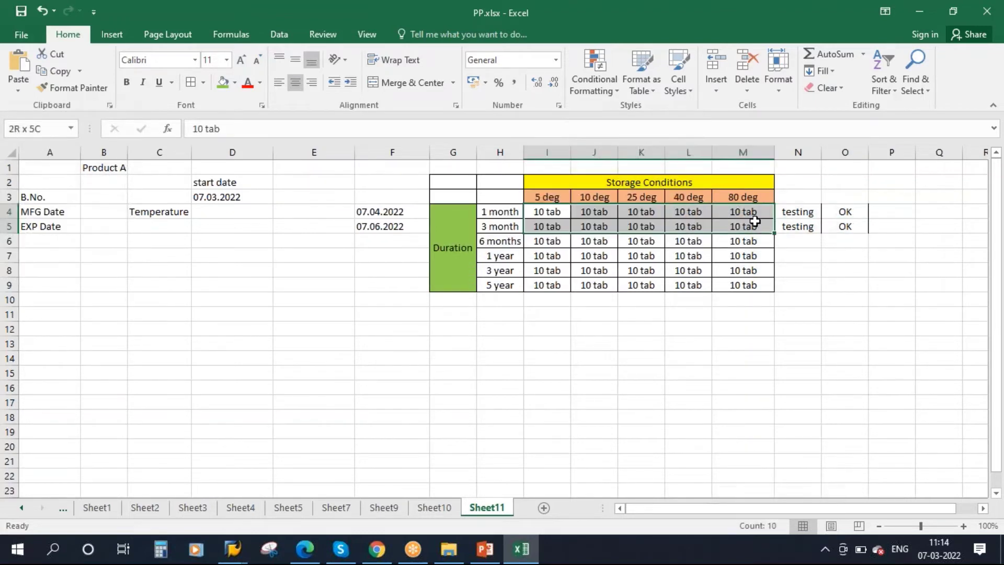
left_click(126, 82)
left_click(378, 244)
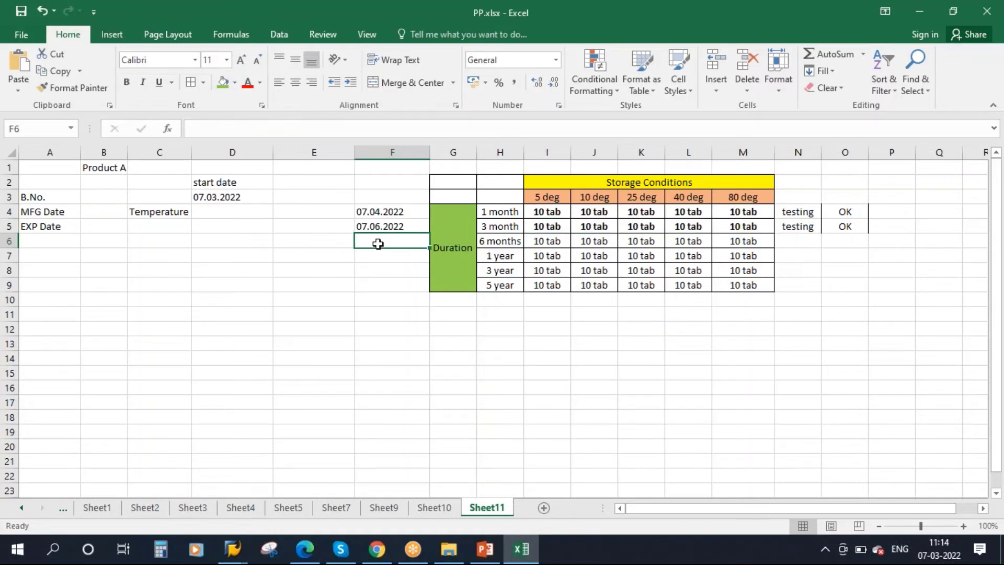
- Copy the date from F5 down into F6 and change it to 07.09.2022 for the 6 months row
left_click(237, 201)
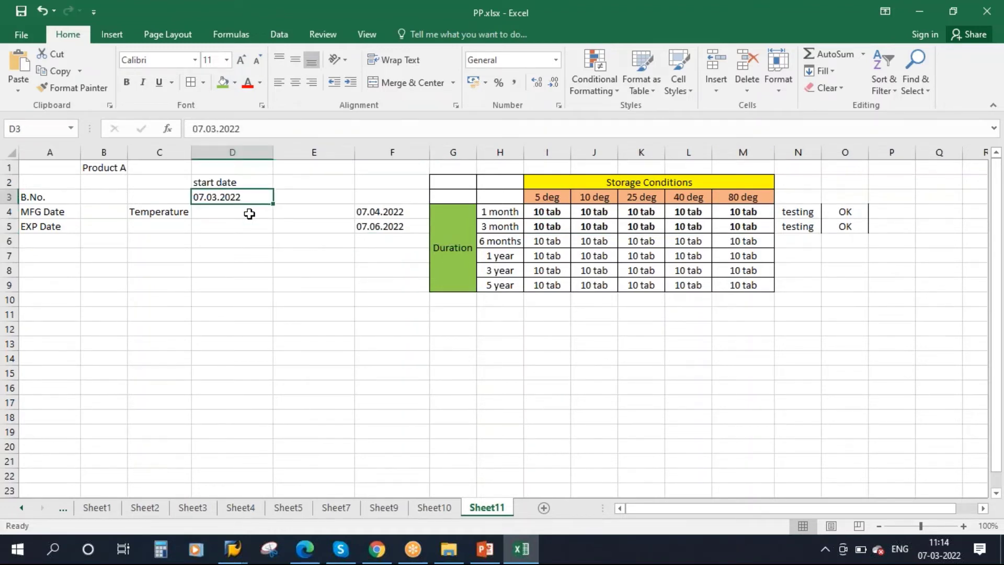
left_click(380, 241)
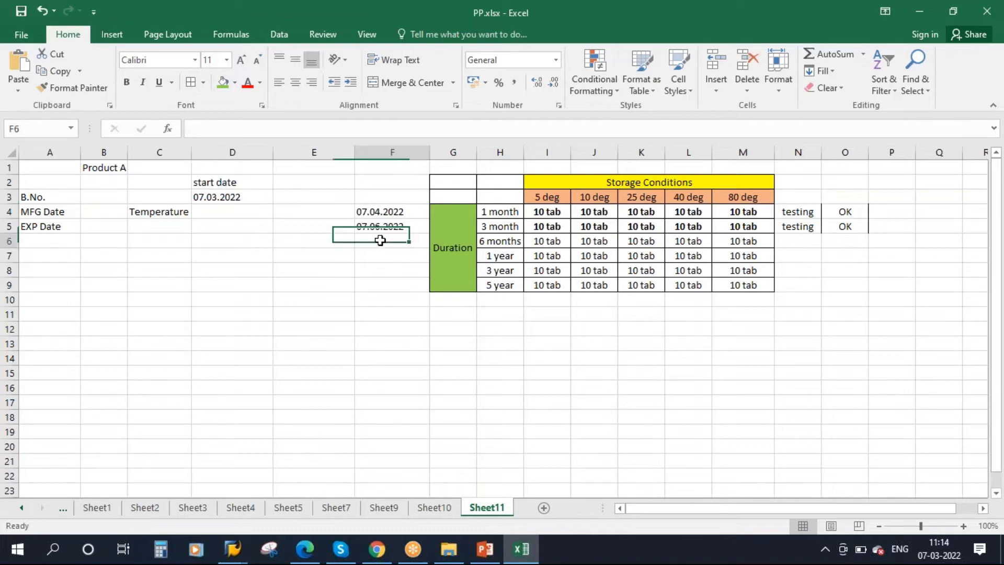
key("ctrl+d")
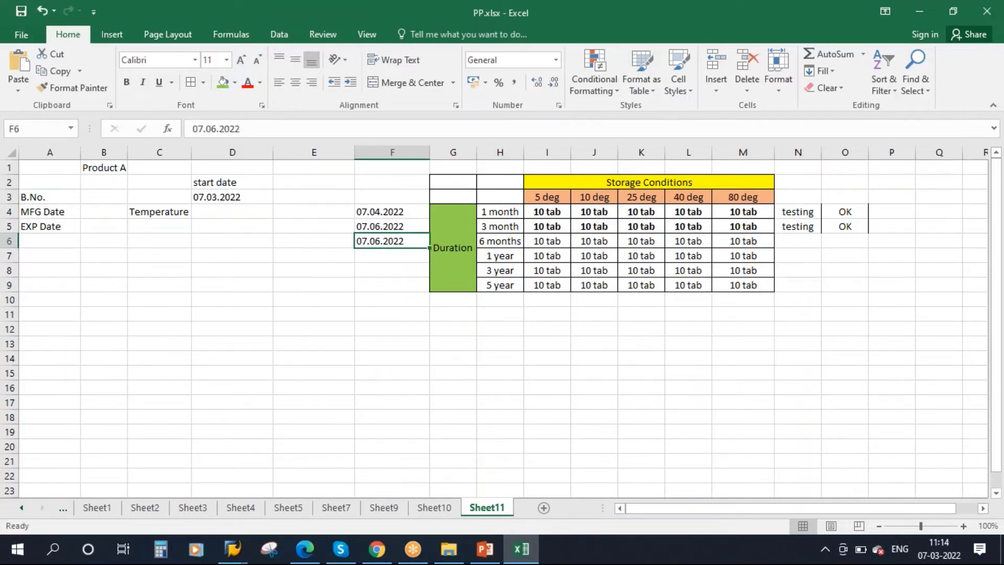
double_click(375, 240)
key("BackSpace")
type("9")
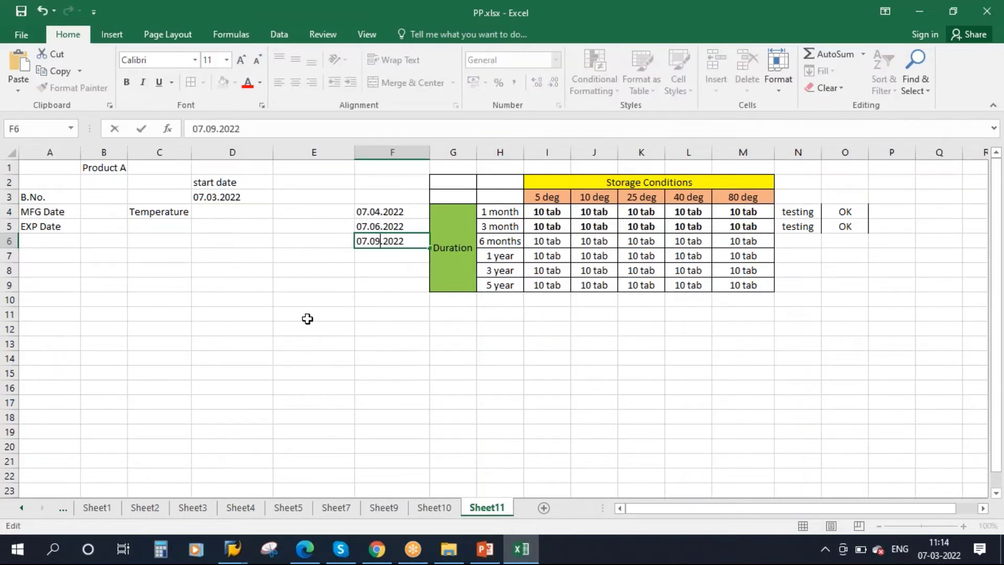
left_click(423, 300)
- Make the 6 months row's 10 tab entries bold and copy testing and OK from row 5 down into N6 and O6
left_click_drag(494, 241, 755, 243)
left_click(592, 270)
left_click_drag(547, 241, 859, 240)
left_click(126, 82)
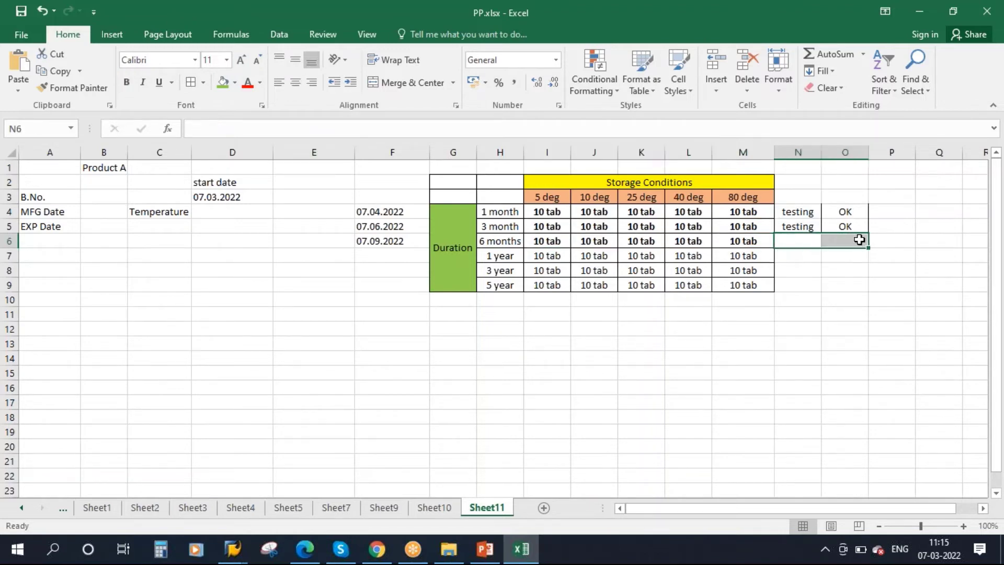
key("ctrl+d")
- Enter the date 07.03.2023 in cell F7 for the 1 year row
left_click(380, 256)
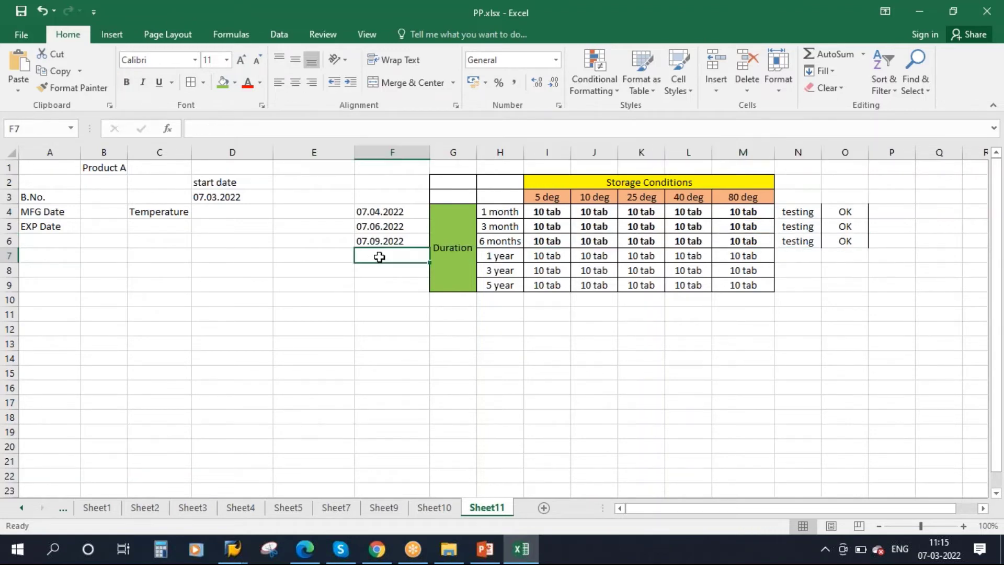
type("07.03.2023")
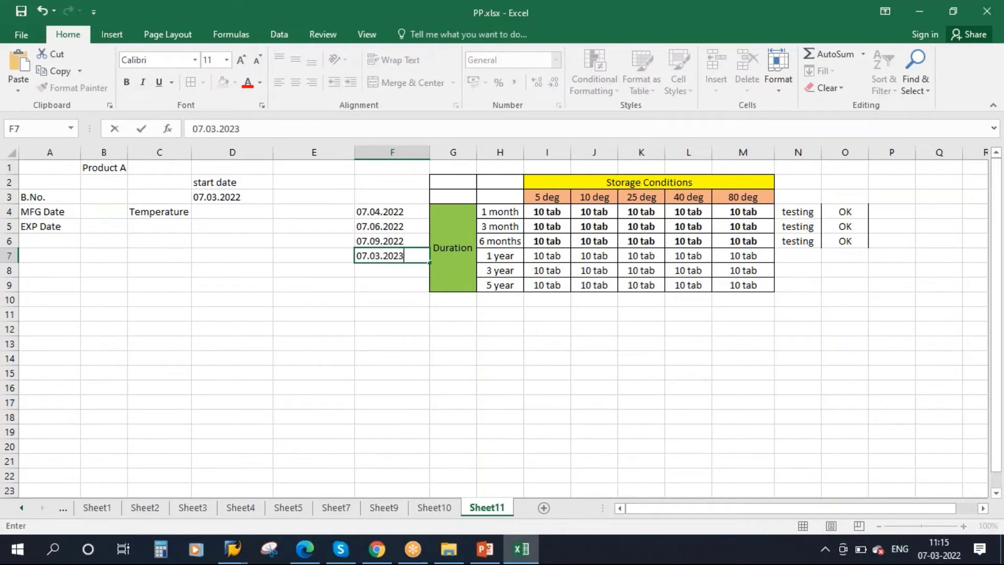
key("Return")
left_click(385, 258)
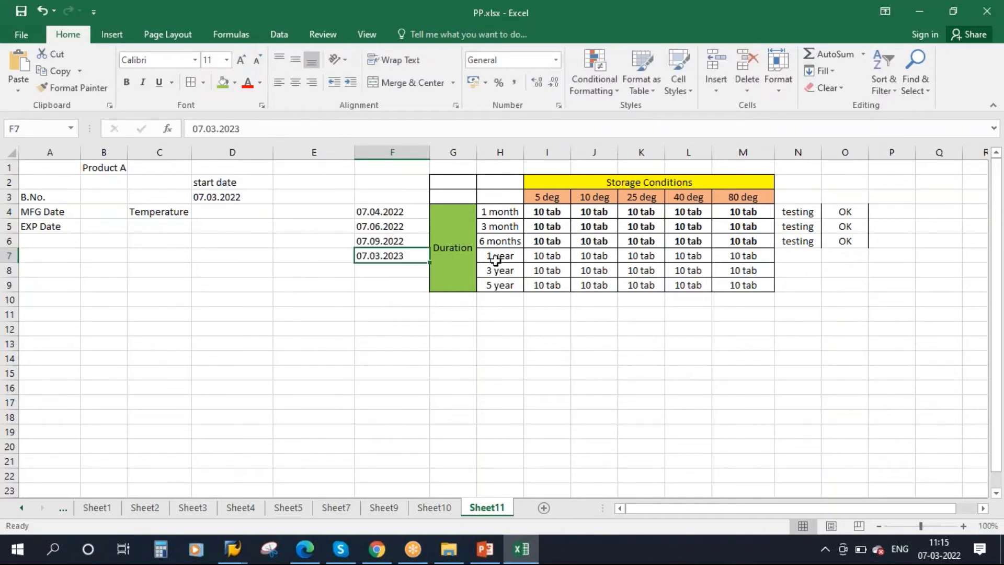
- Copy testing and OK from row 6 down into N7 and O7 for the 1 year row
left_click_drag(498, 259, 732, 258)
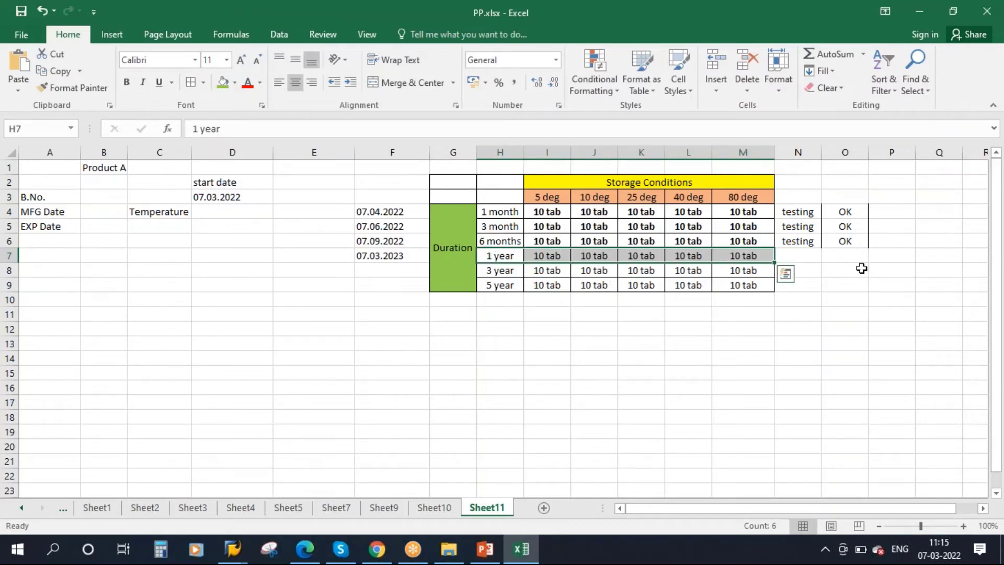
left_click_drag(794, 257, 843, 256)
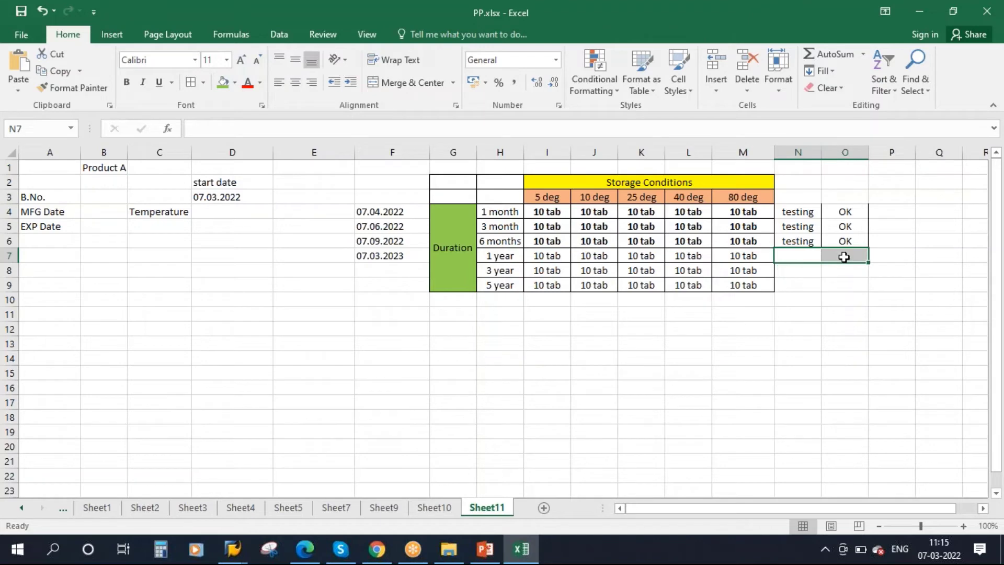
key("ctrl+d")
left_click(715, 355)
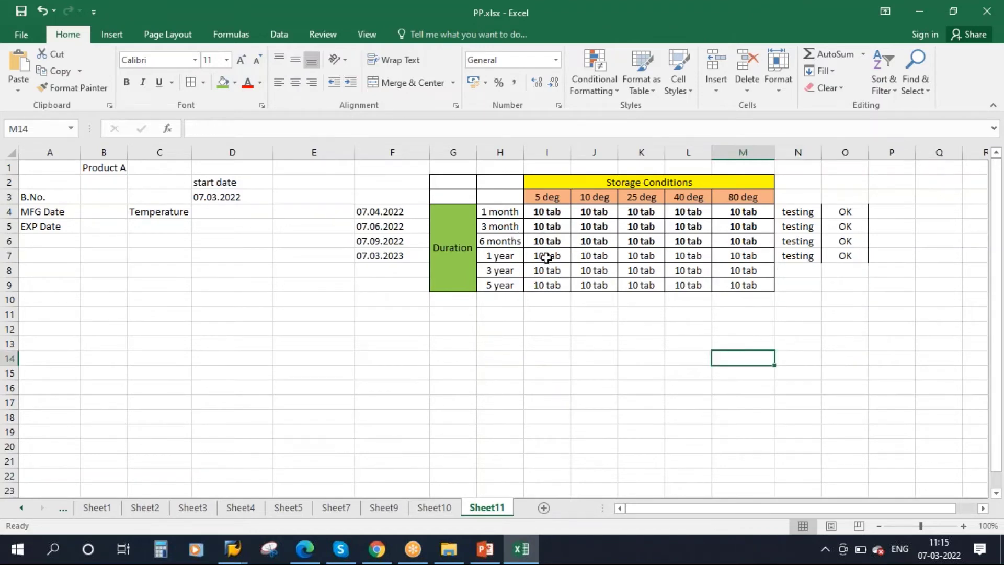
- Make the 10 tab entries of the 1 year row, I7 to M7, bold
left_click(546, 257)
left_click(547, 198)
left_click(590, 197)
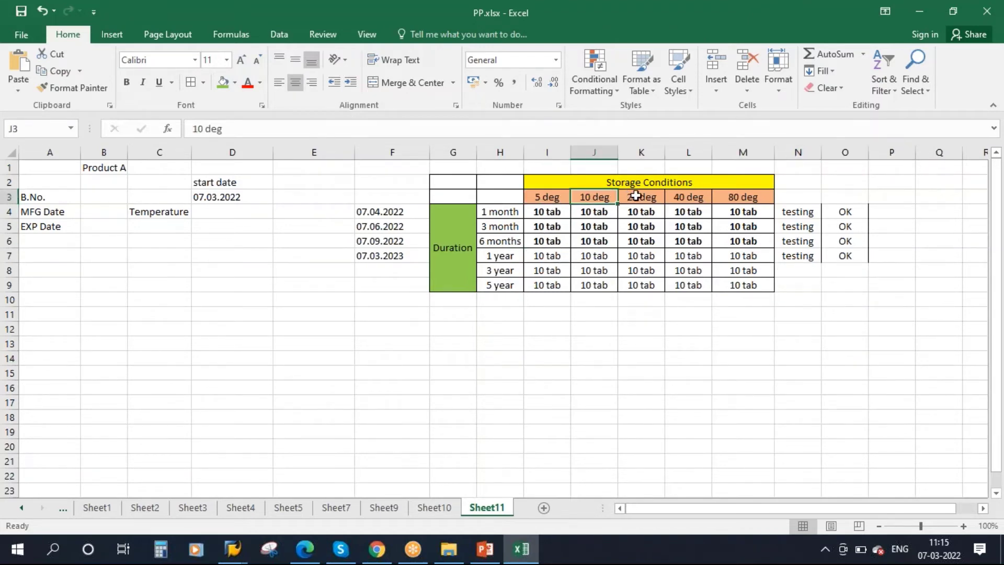
left_click(635, 196)
left_click(685, 196)
left_click(742, 195)
left_click_drag(555, 256, 735, 257)
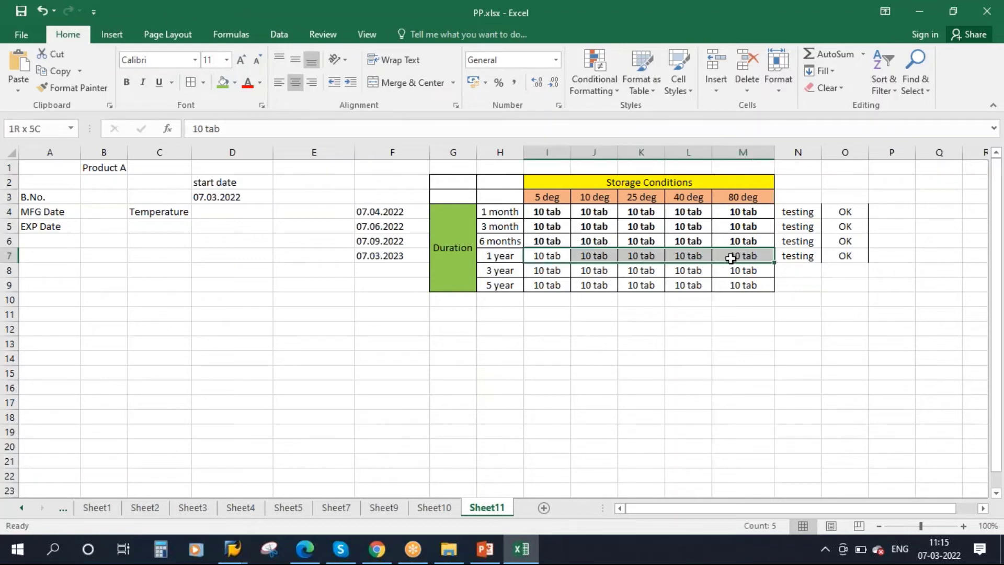
left_click(126, 82)
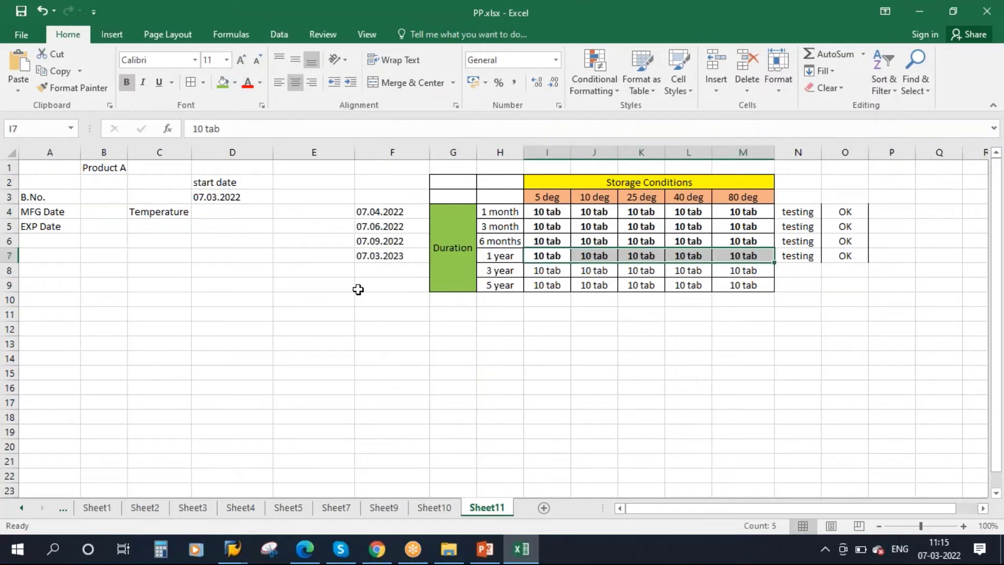
- Copy the date from F7 down into F8 and change it to 07.03.2025 for the 3 year row
left_click(368, 270)
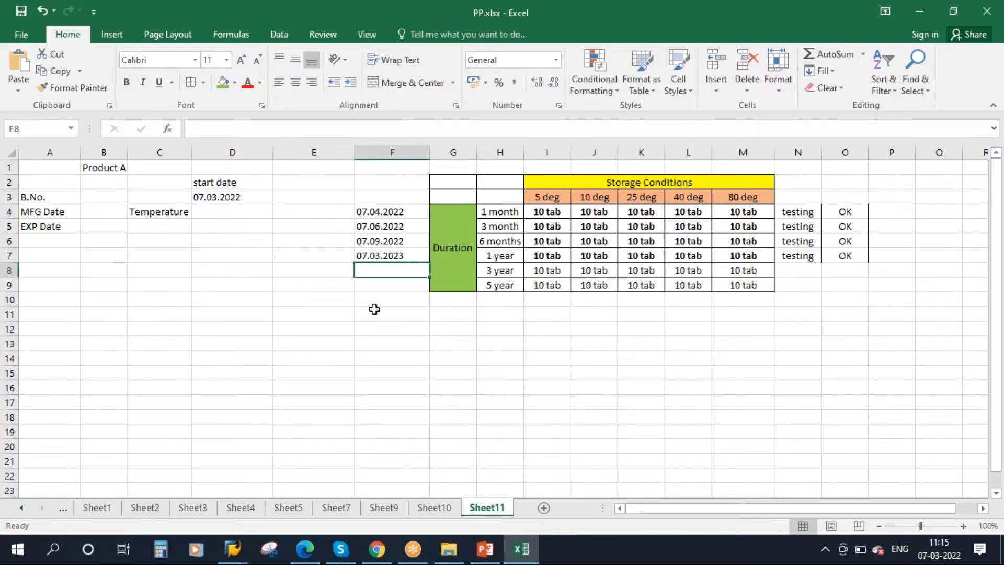
key("ctrl+d")
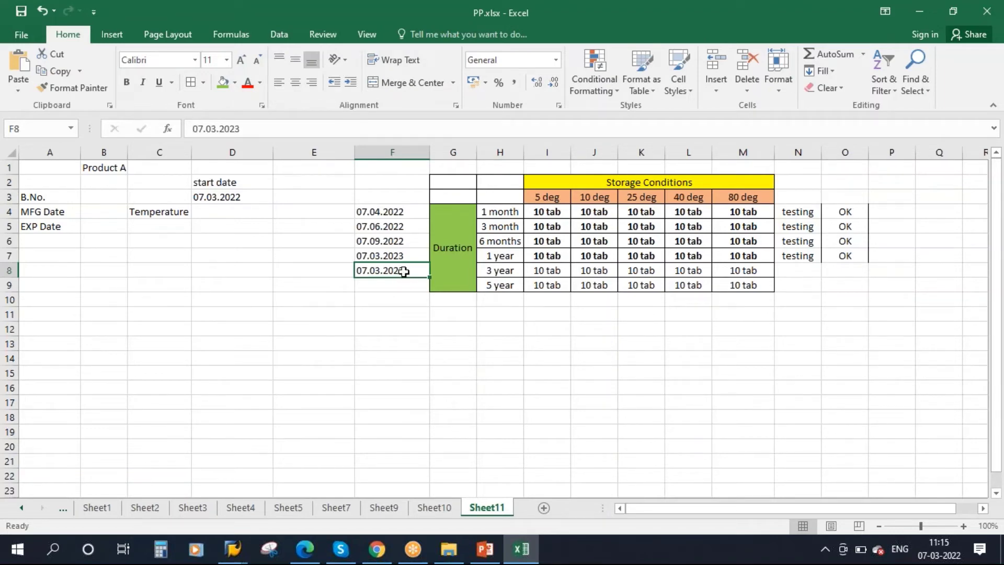
key("F2")
key("BackSpace")
type("5")
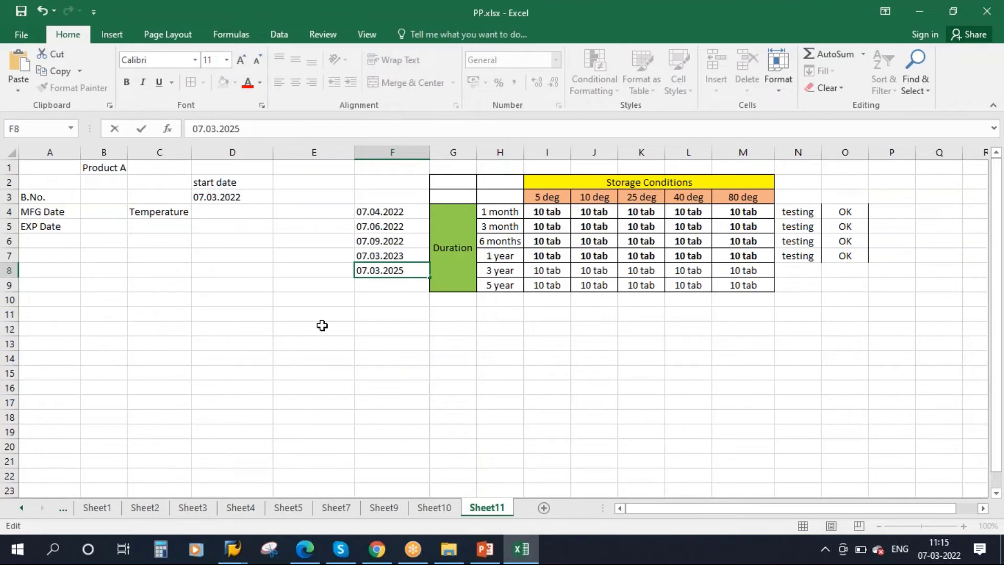
left_click(503, 271)
- Enter testing in cell N8 and Not OK in cell O8 for the 3 year row
left_click_drag(546, 268, 733, 269)
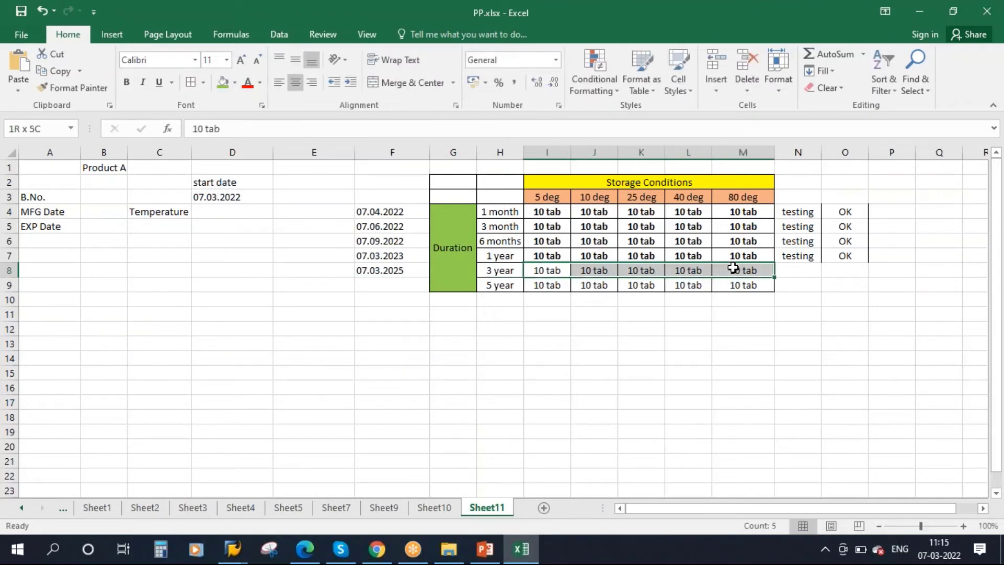
left_click(793, 271)
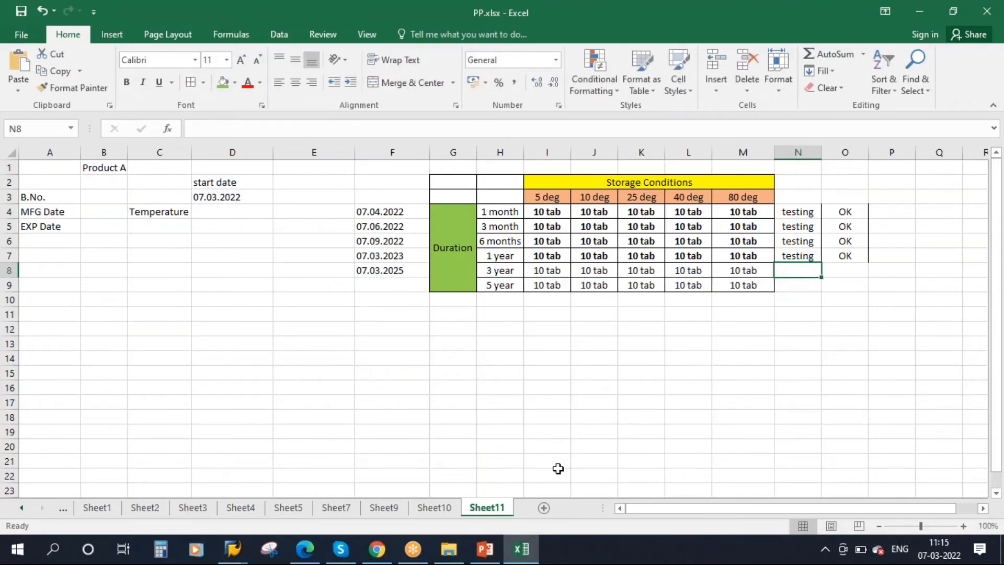
type("testing")
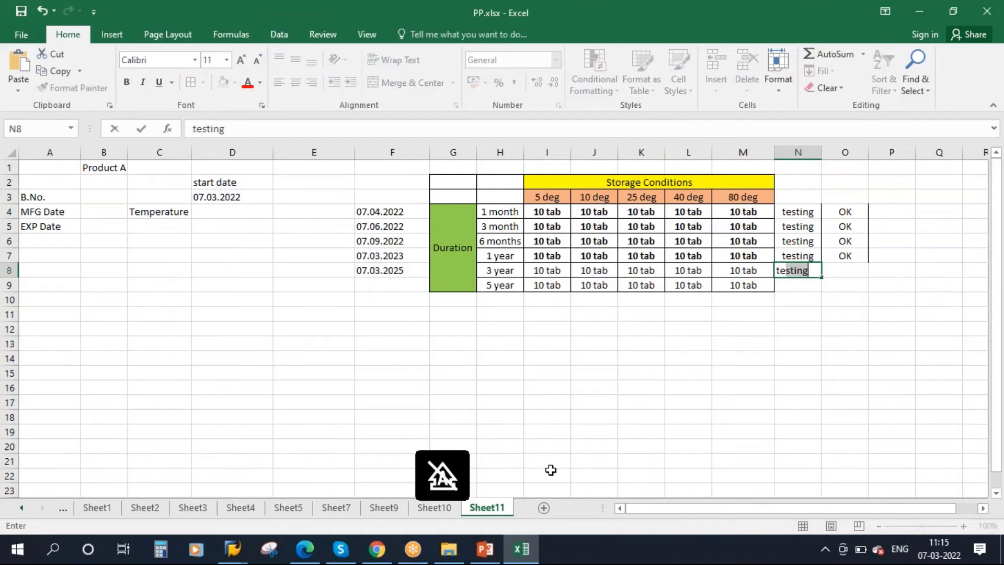
key("Tab")
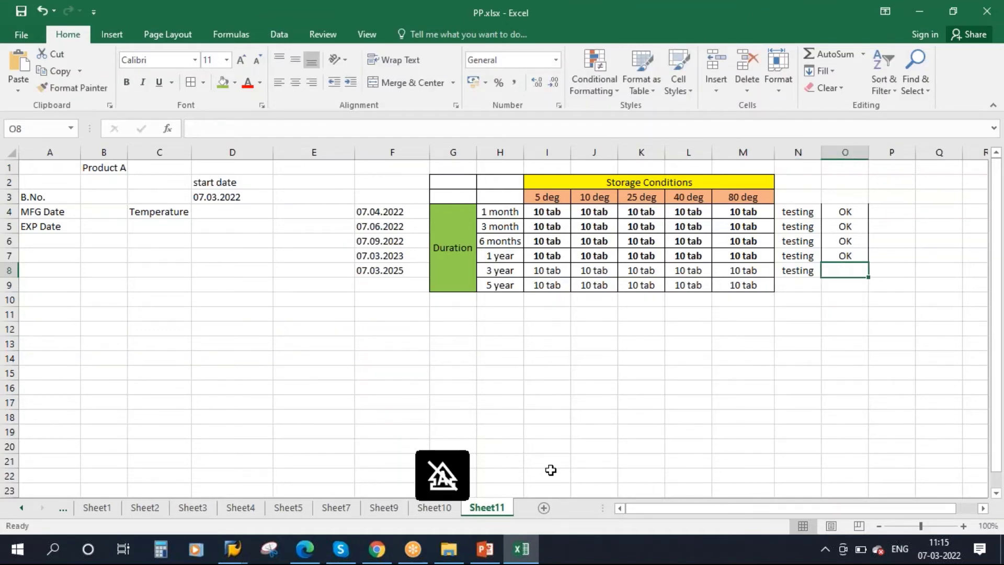
type("No")
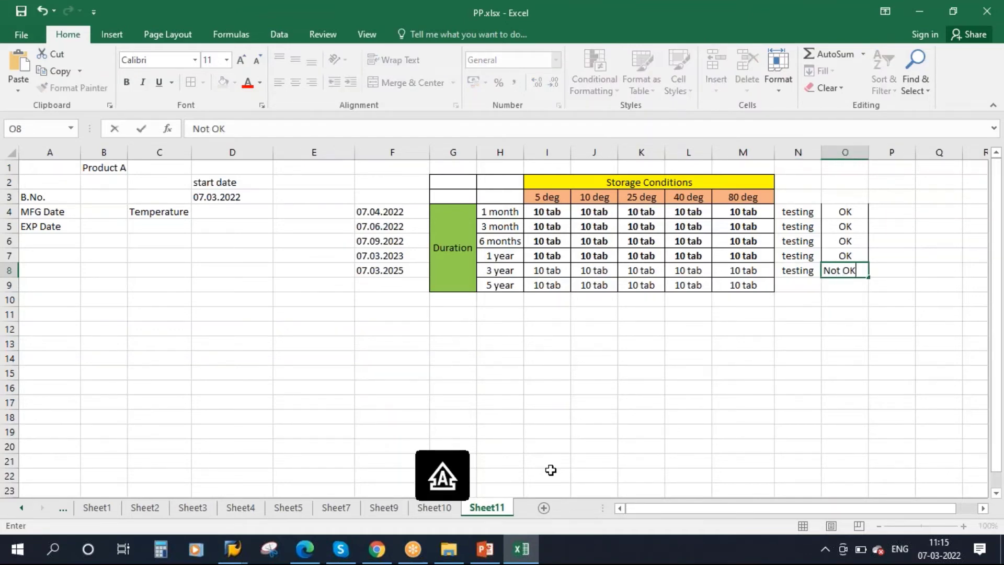
type("t OK")
left_click(568, 358)
- Set the font color of the 3 year label and its 10 tab entries, H8 to M8, to red
left_click(490, 270)
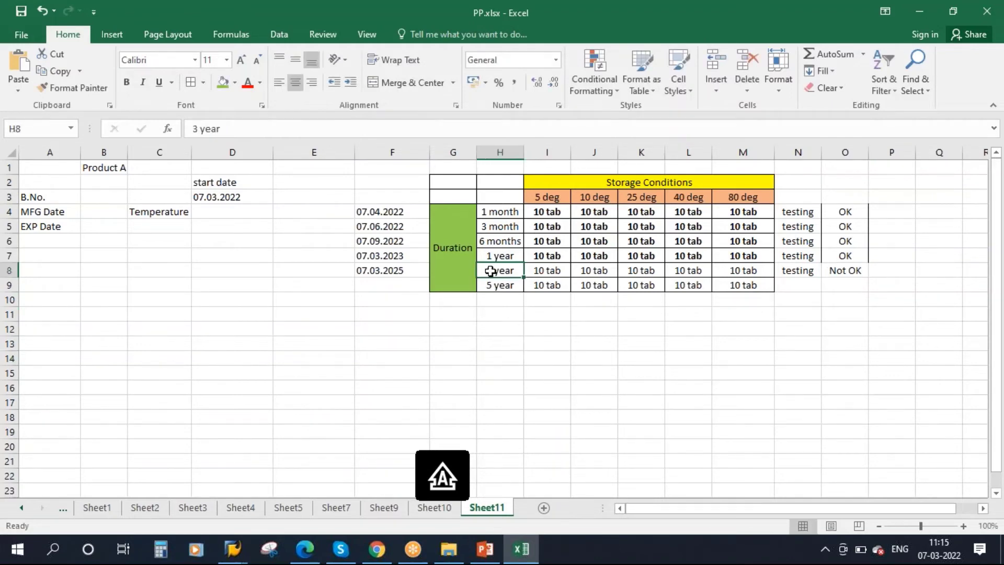
left_click(247, 82)
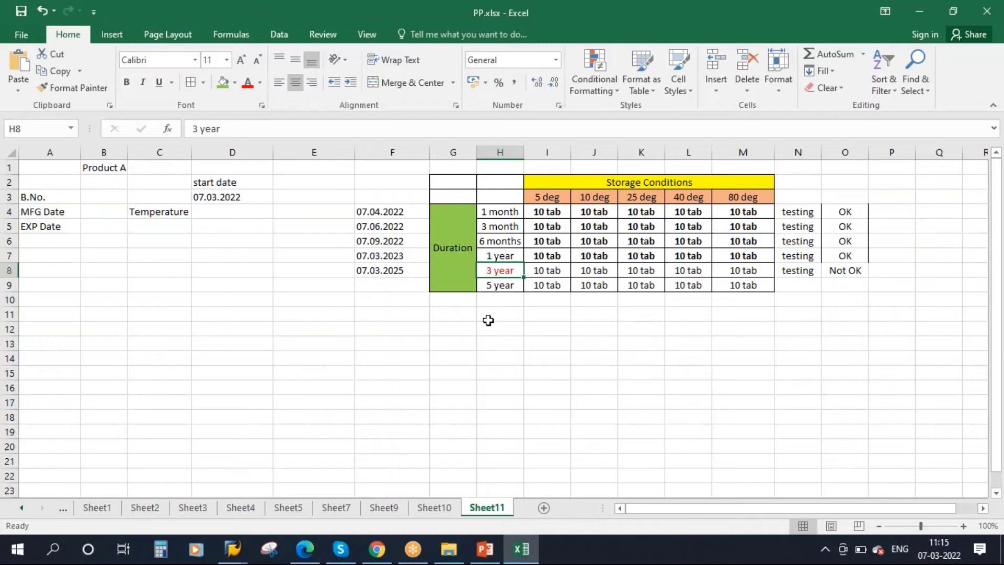
left_click(554, 282)
left_click(498, 267)
left_click_drag(546, 271, 808, 272)
left_click_drag(550, 271, 720, 268)
left_click(248, 82)
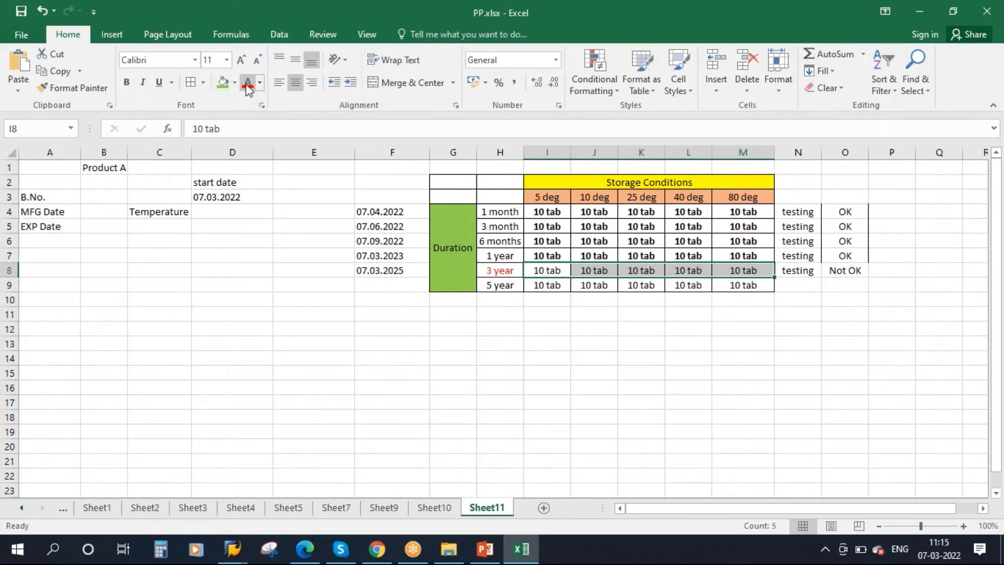
left_click(598, 314)
- Review the completed stability table: the withdrawal dates and results, the storage condition headers, the durations and the 25 deg column
left_click(492, 267)
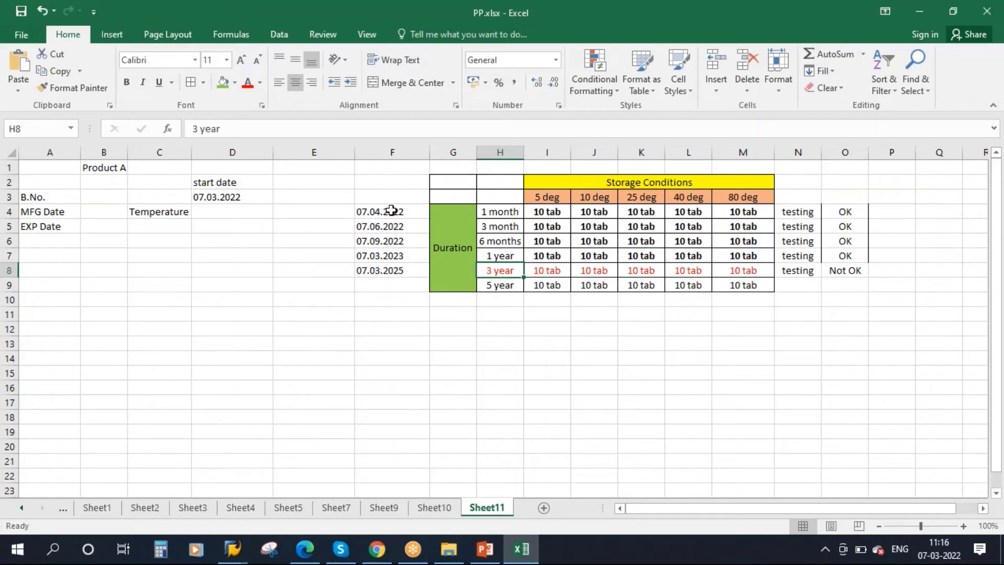
left_click_drag(381, 184, 842, 268)
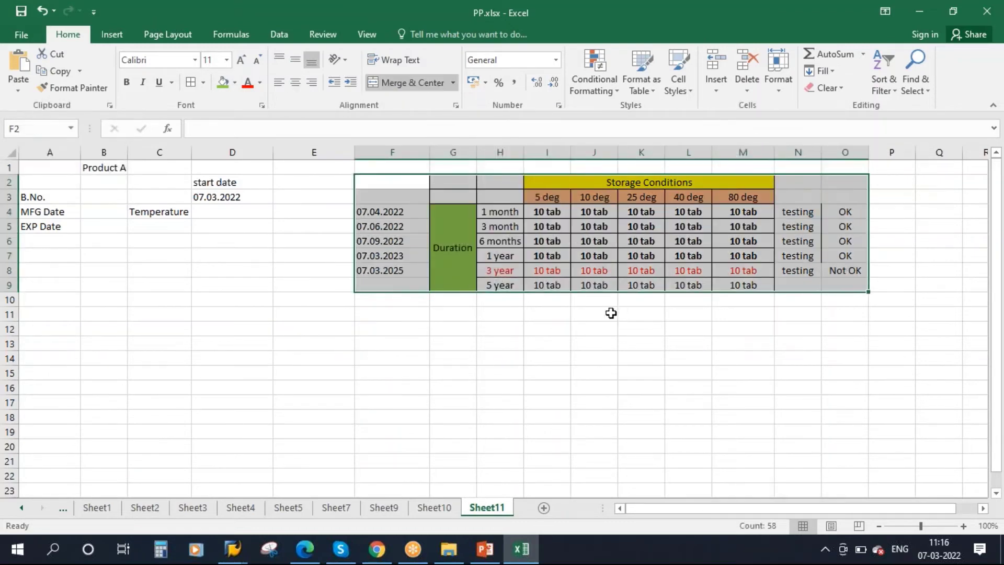
left_click(610, 313)
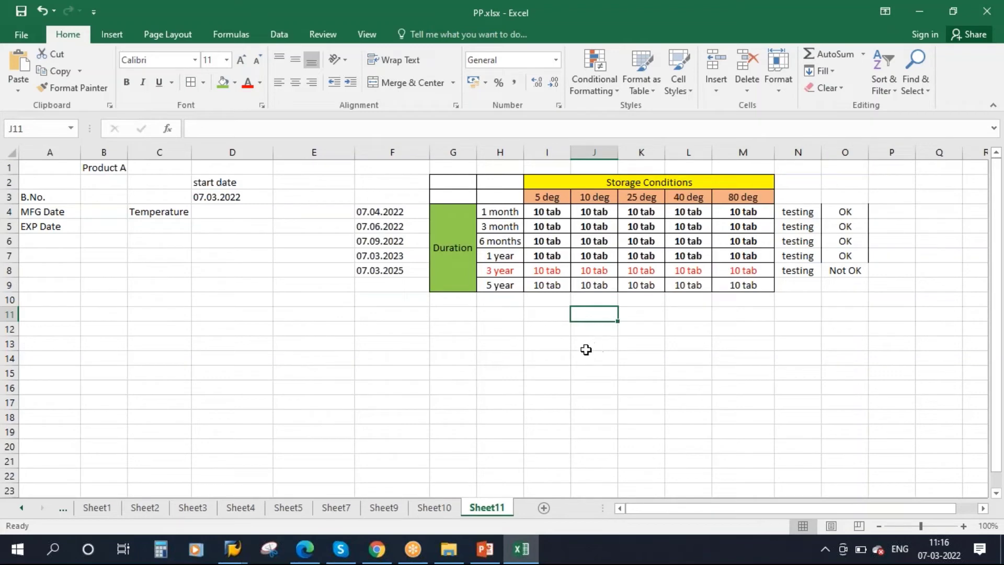
left_click_drag(560, 180, 644, 194)
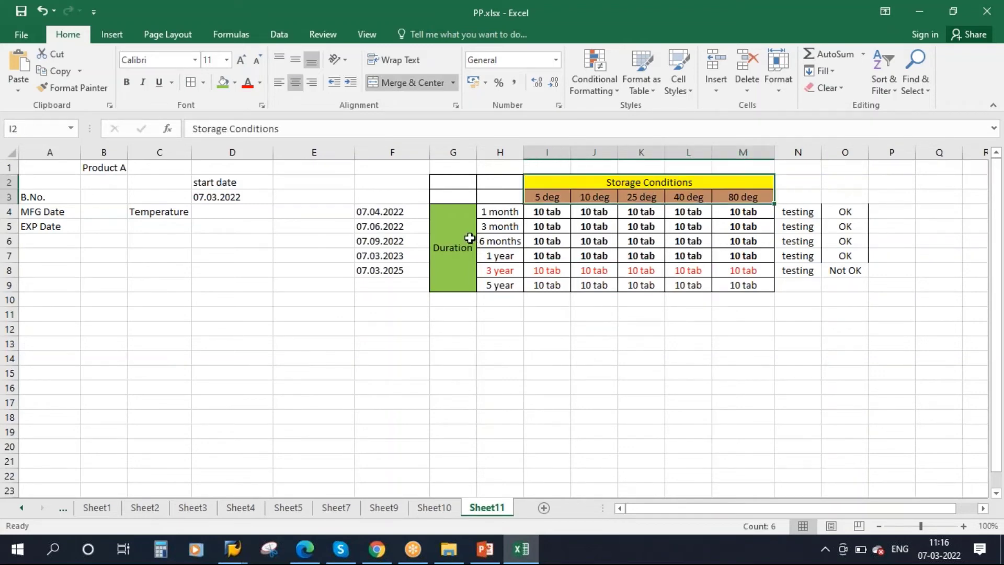
left_click_drag(487, 211, 503, 285)
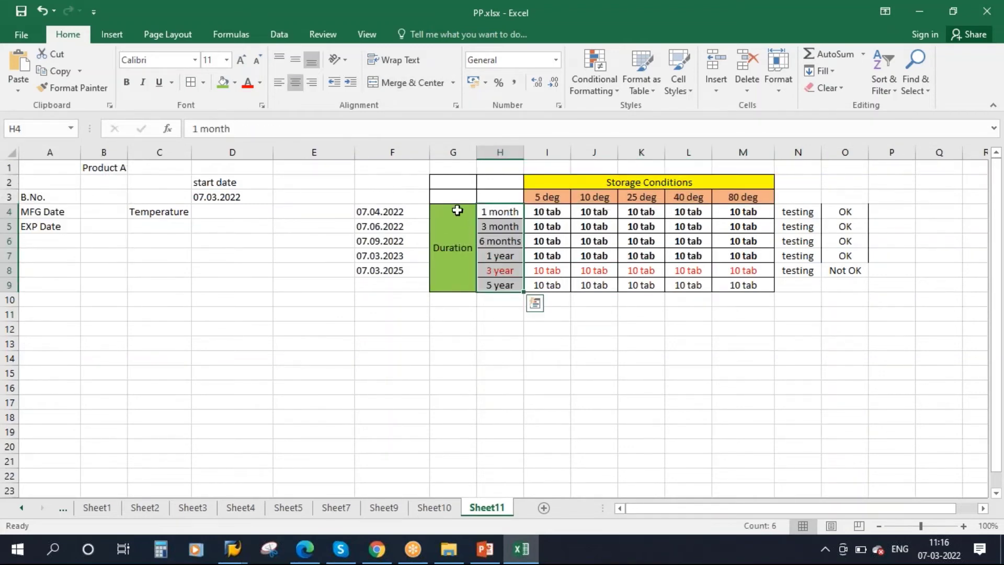
left_click(455, 209)
left_click_drag(486, 211, 509, 286)
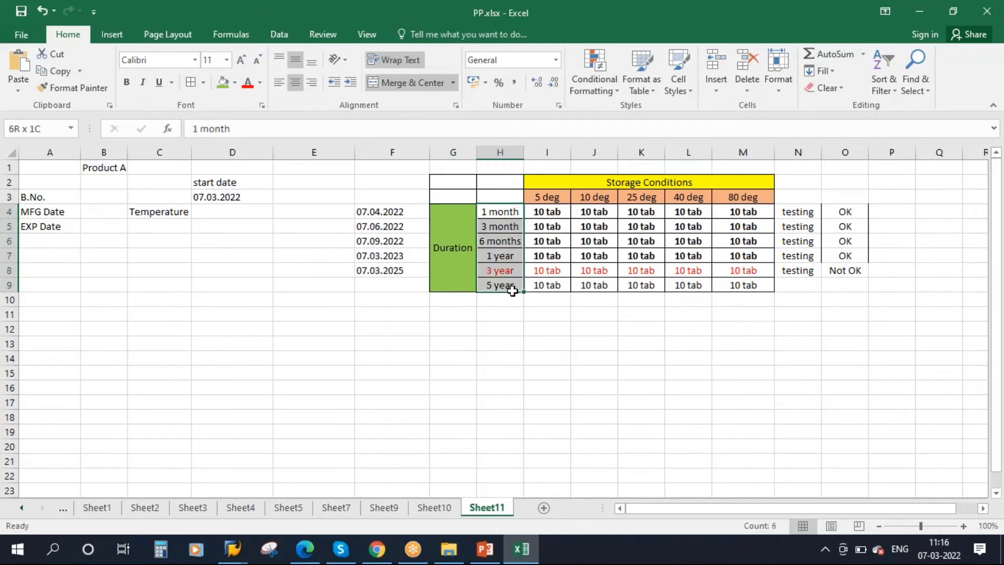
left_click(547, 329)
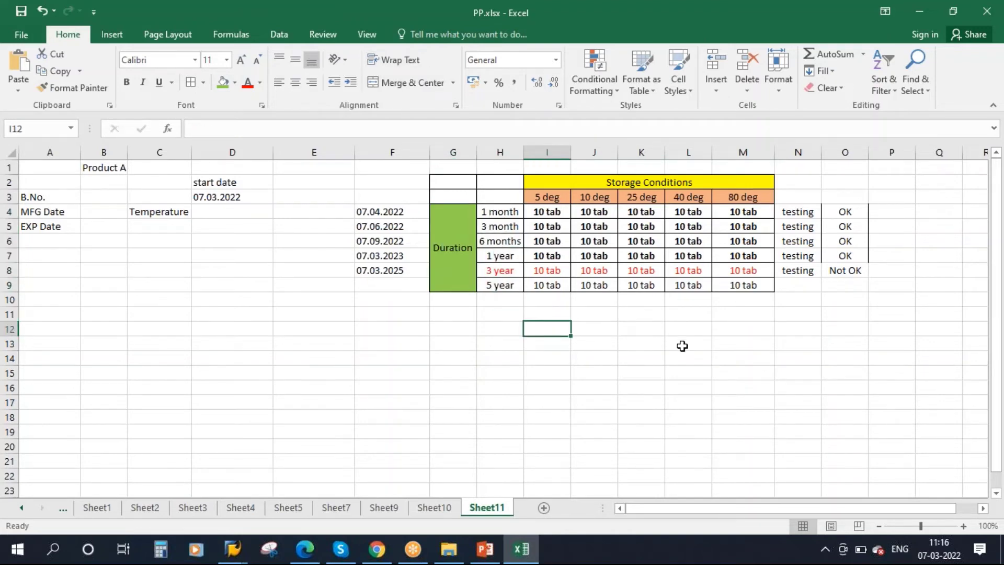
left_click(639, 196)
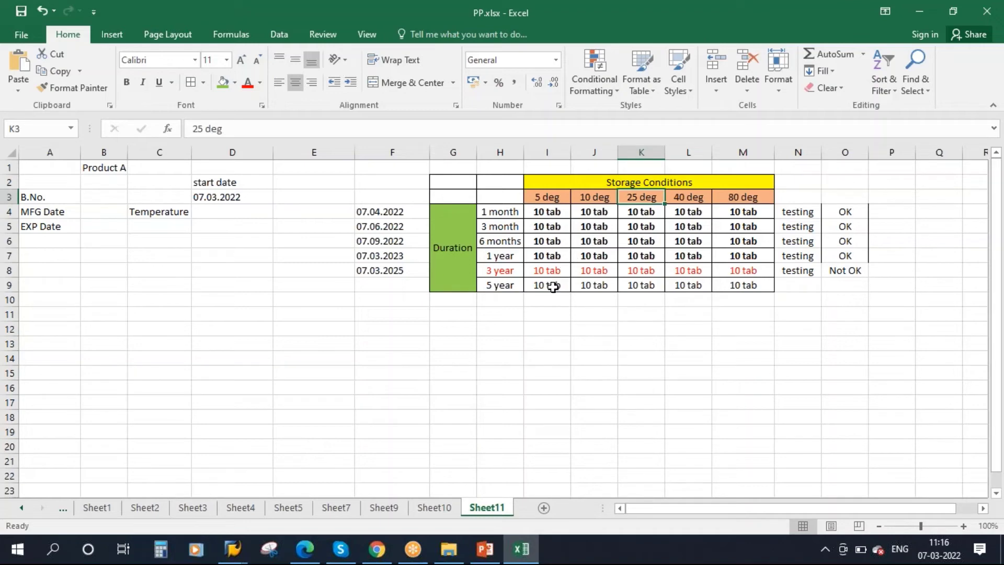
- Switch to the SAP QM_Stability Studies presentation in PowerPoint and highlight the line introducing the three main phases of the stability study process
left_click(486, 549)
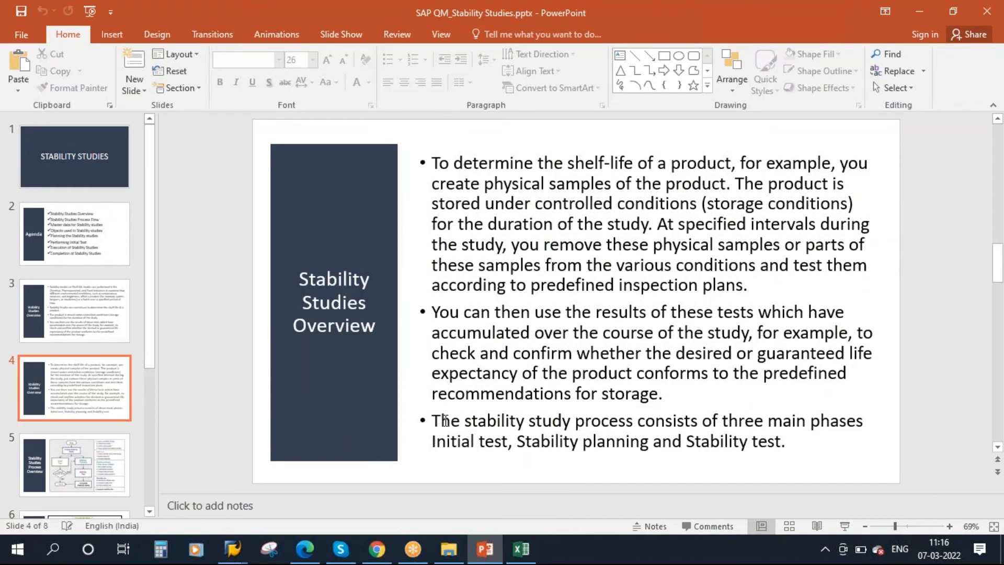
left_click_drag(445, 419, 844, 424)
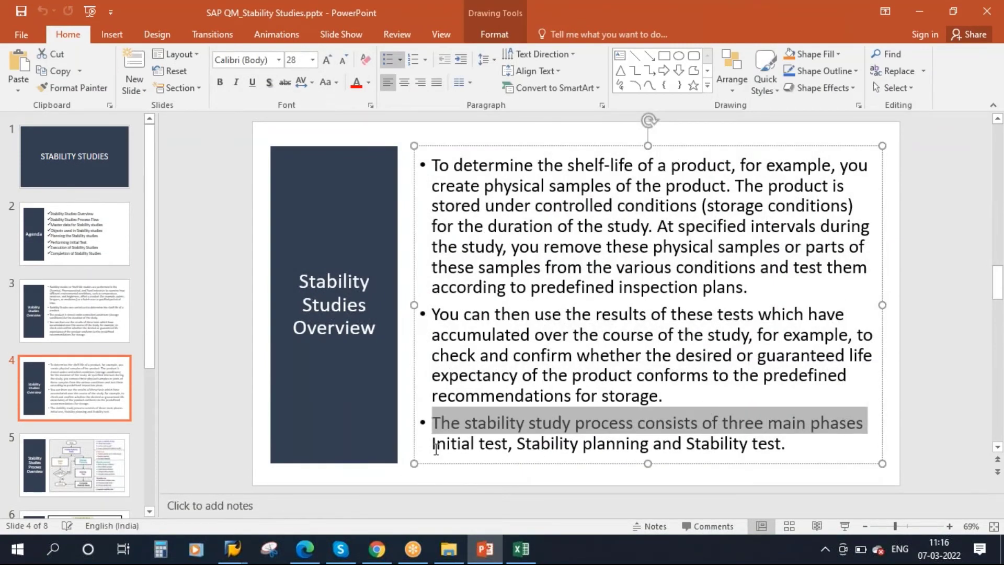